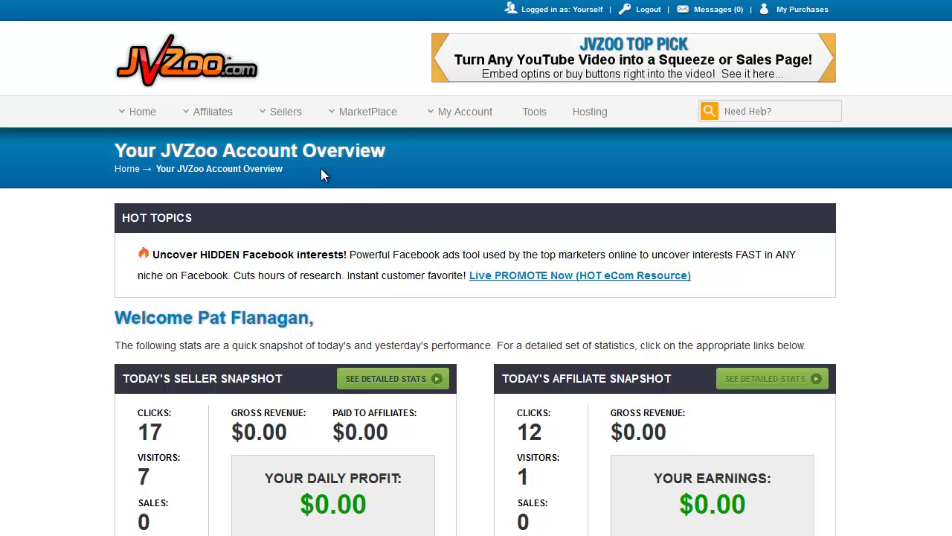
Open the seller's Sales Funnels list and review the statistics in the Graphics Booster Launch row
click(291, 123)
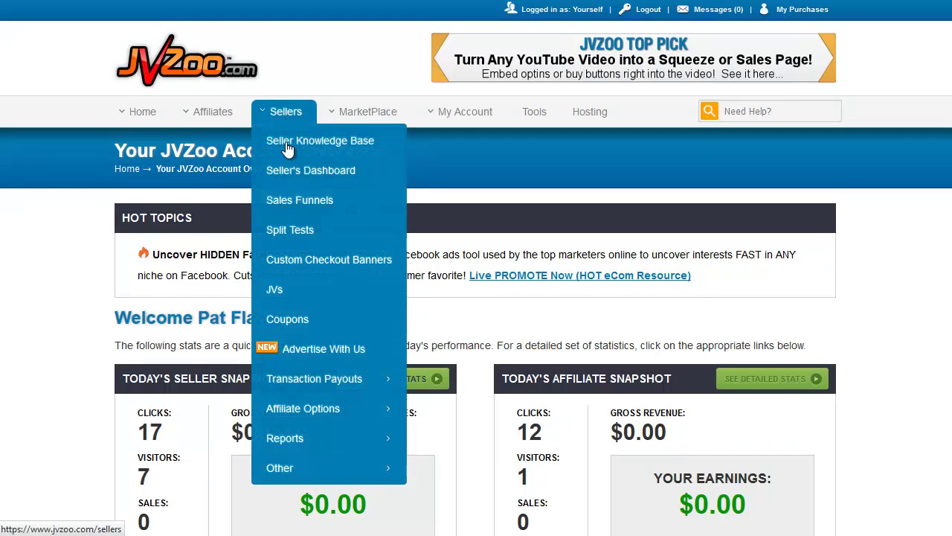
click(290, 200)
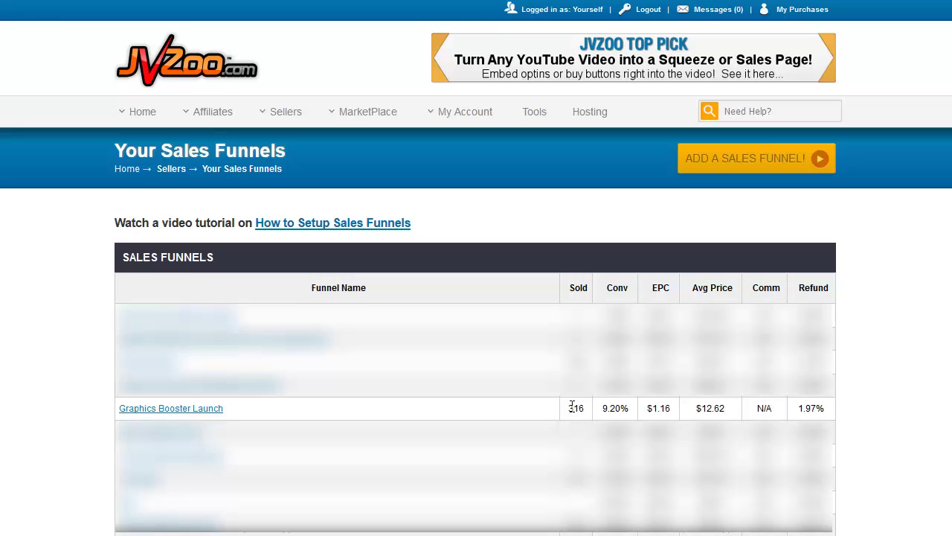
drag(570, 408, 817, 408)
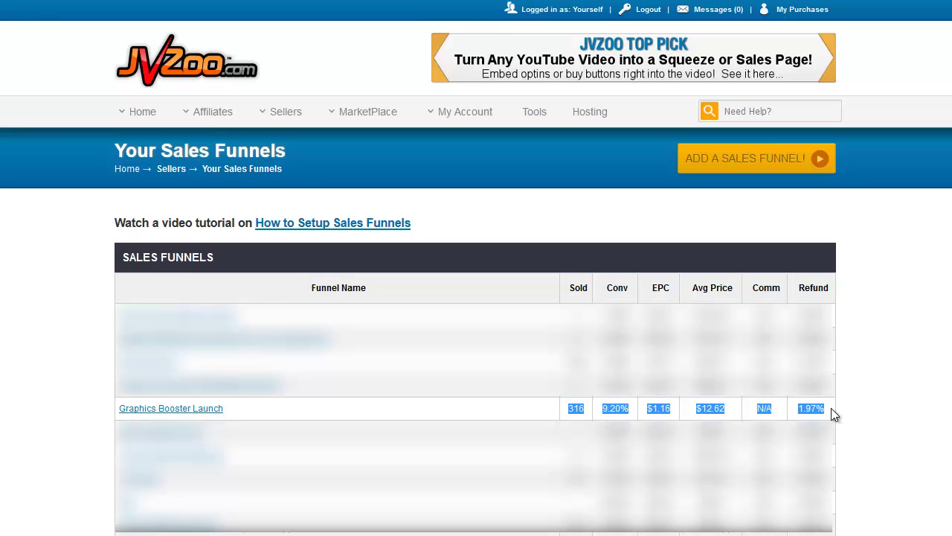
click(554, 413)
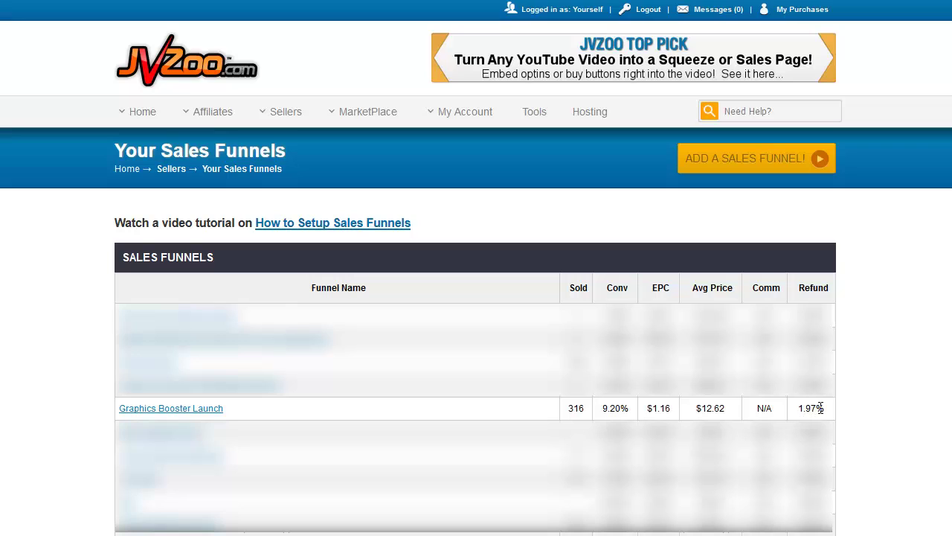
Open the Graphics Booster Launch funnel and examine its Personal Usage License front end with the first upsell and downsell
click(209, 412)
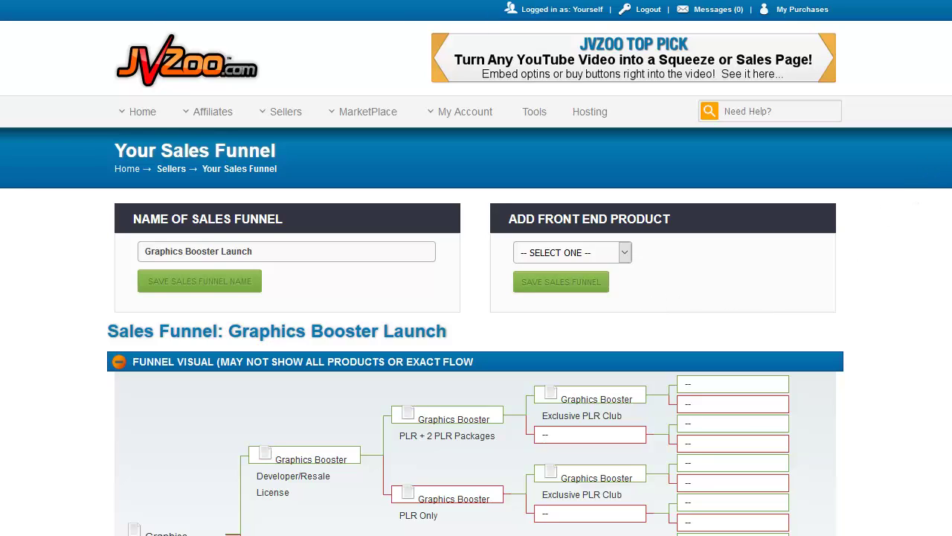
scroll(476, 298, down, 3)
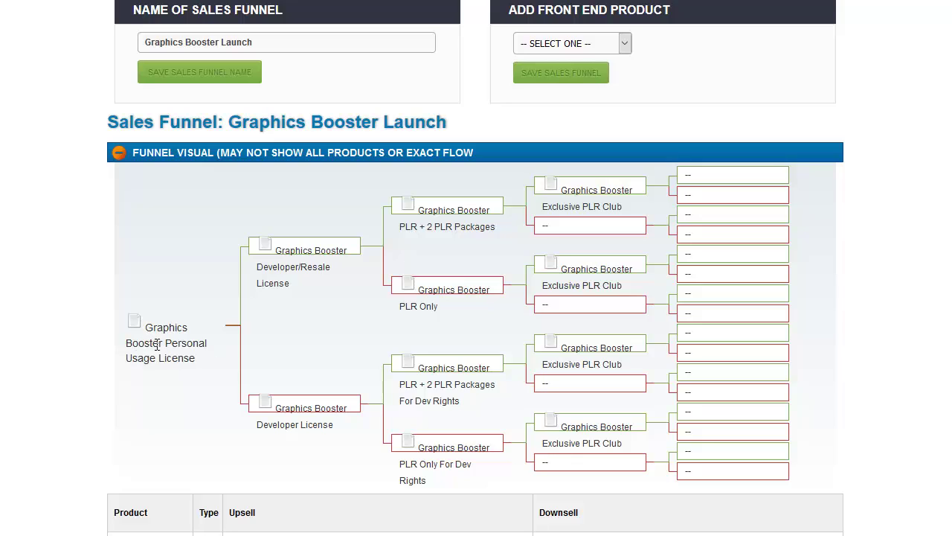
drag(157, 343, 193, 344)
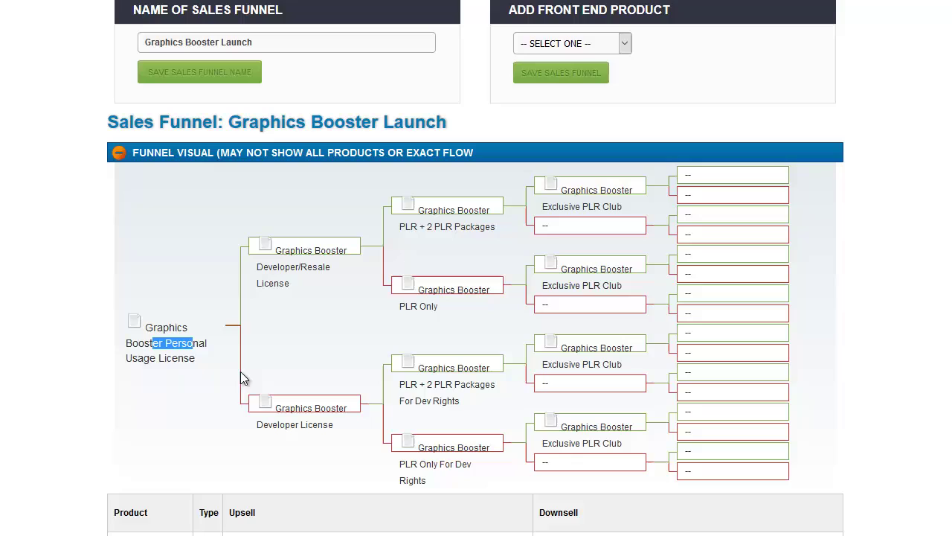
click(151, 343)
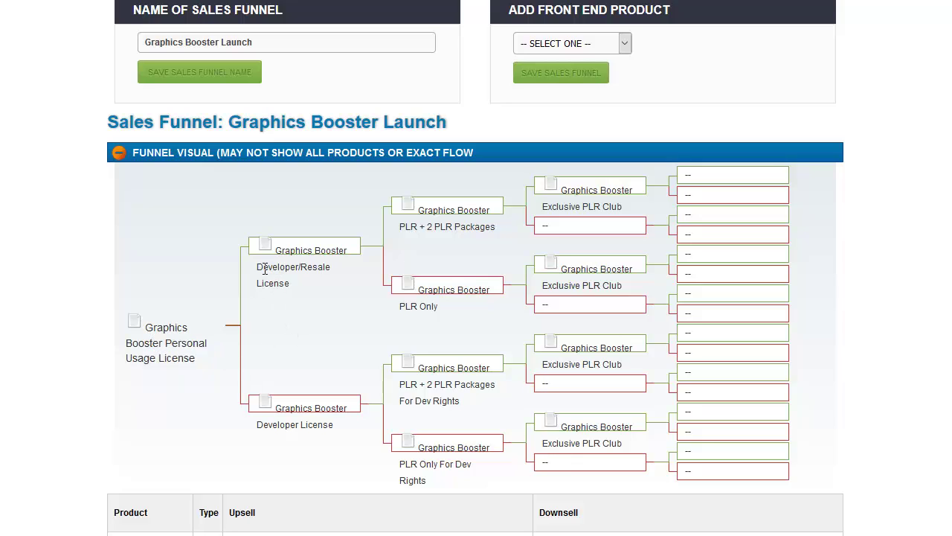
drag(264, 269, 322, 270)
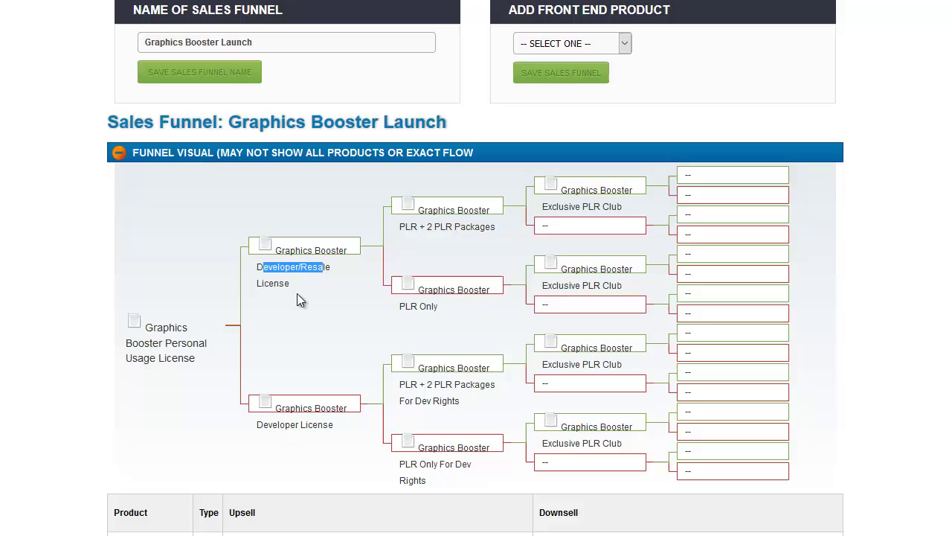
click(305, 287)
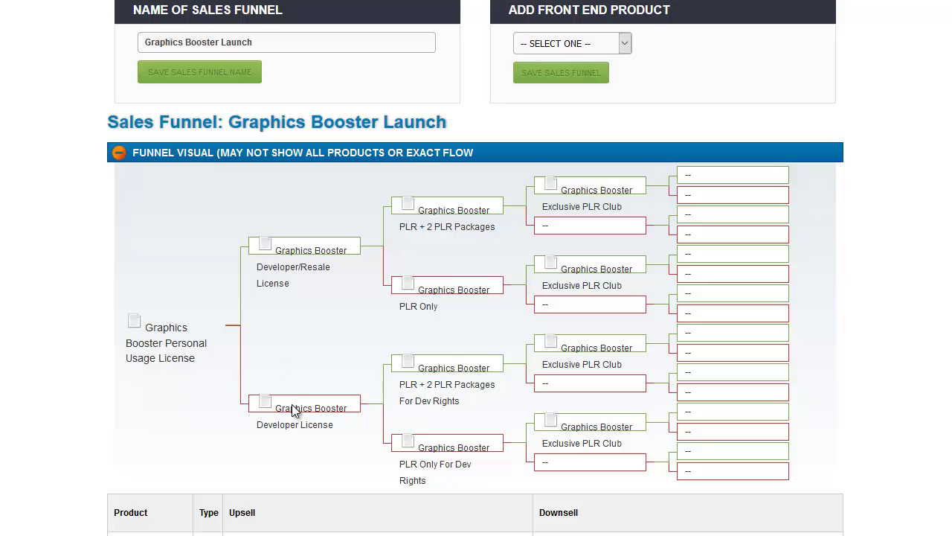
drag(295, 408, 306, 418)
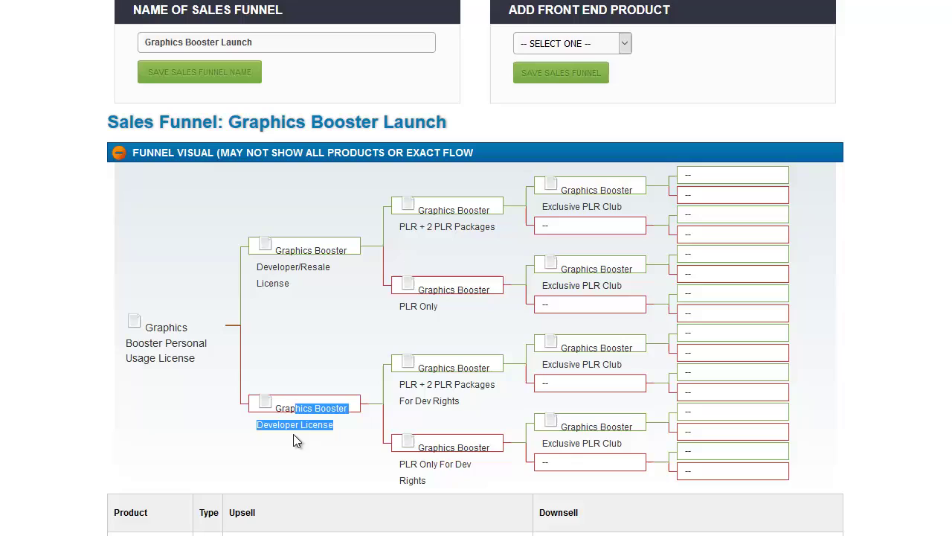
click(293, 434)
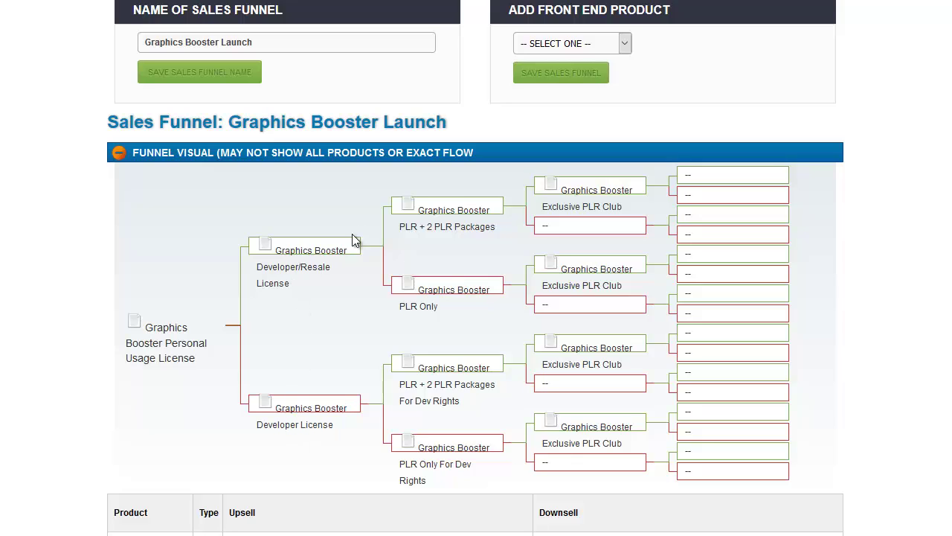
Examine the Developer/Resale License branch, comparing PLR + 2 PLR Packages with PLR Only and the Exclusive PLR Club offers following each
drag(439, 211, 453, 228)
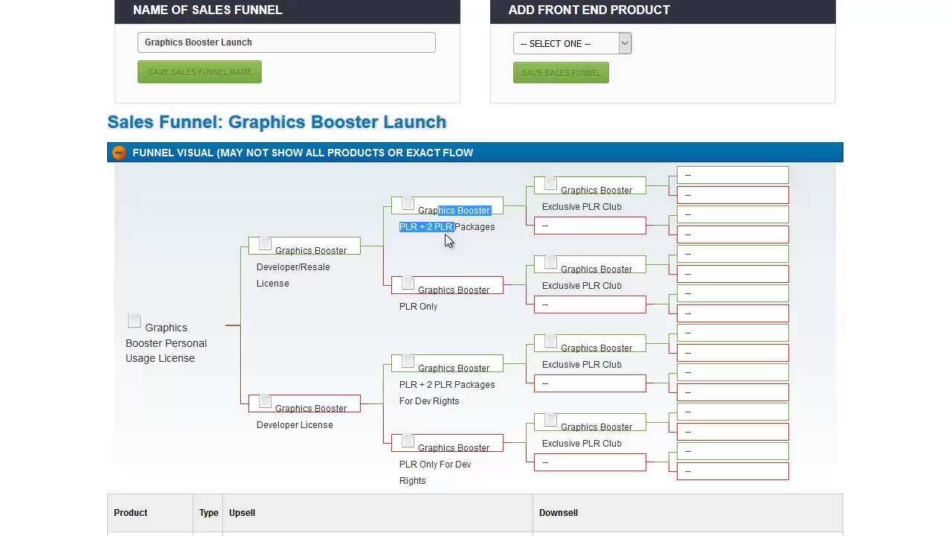
click(454, 215)
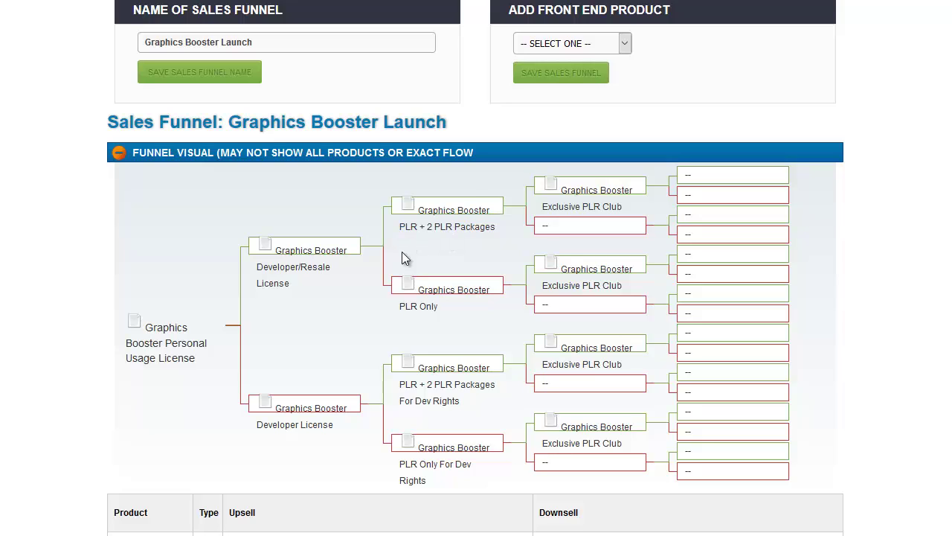
drag(433, 290, 436, 319)
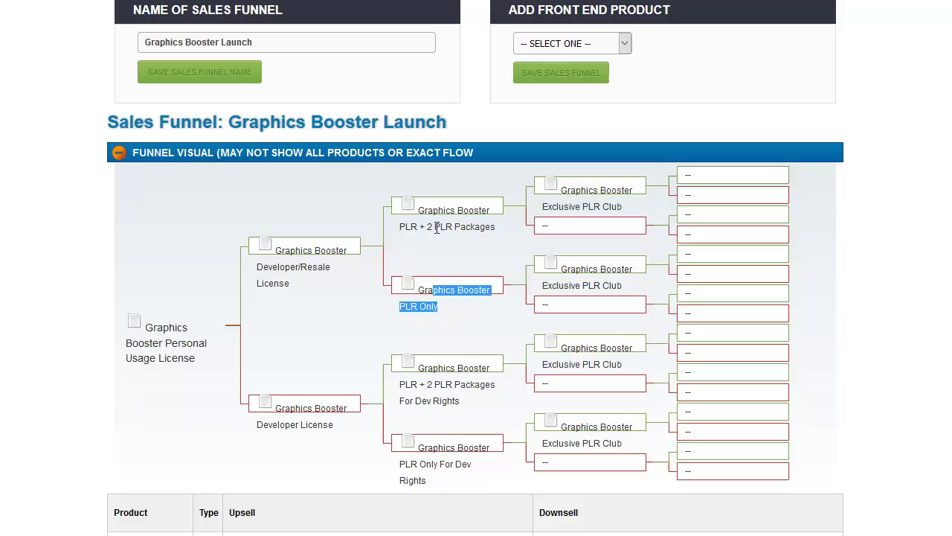
drag(421, 227, 485, 228)
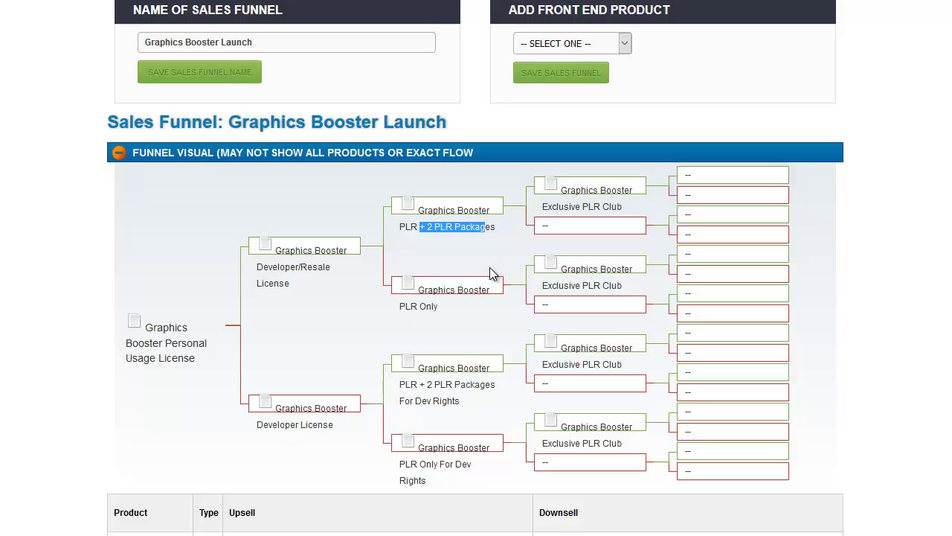
click(483, 266)
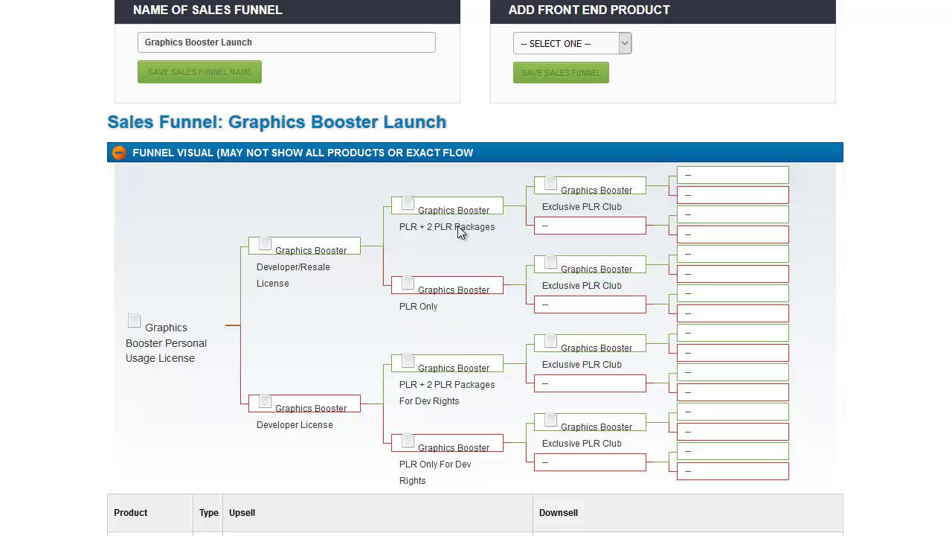
drag(576, 191, 612, 206)
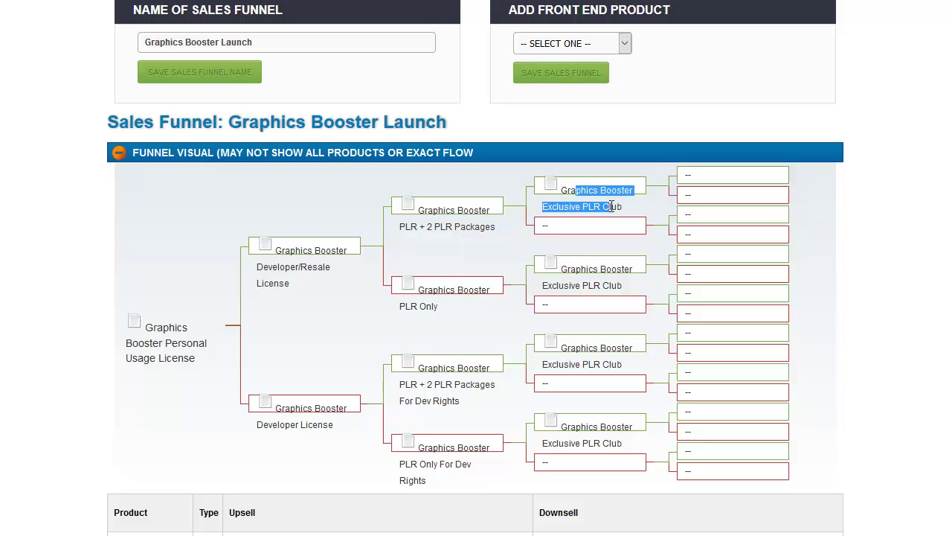
click(656, 256)
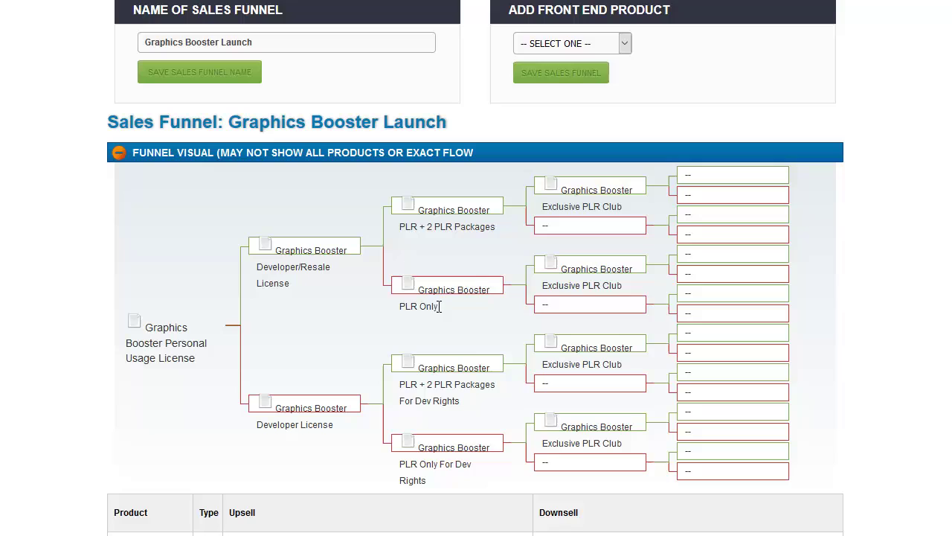
drag(439, 306, 437, 289)
drag(567, 269, 582, 287)
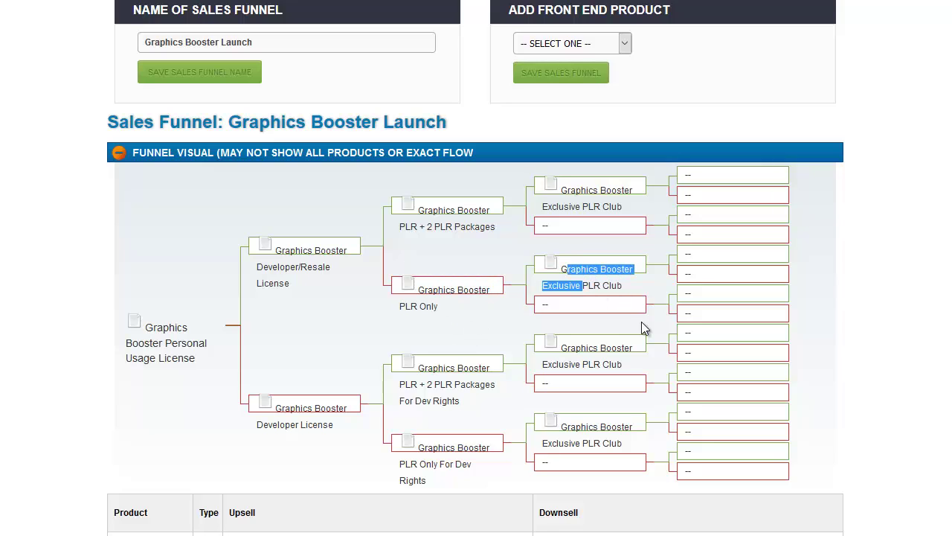
click(638, 327)
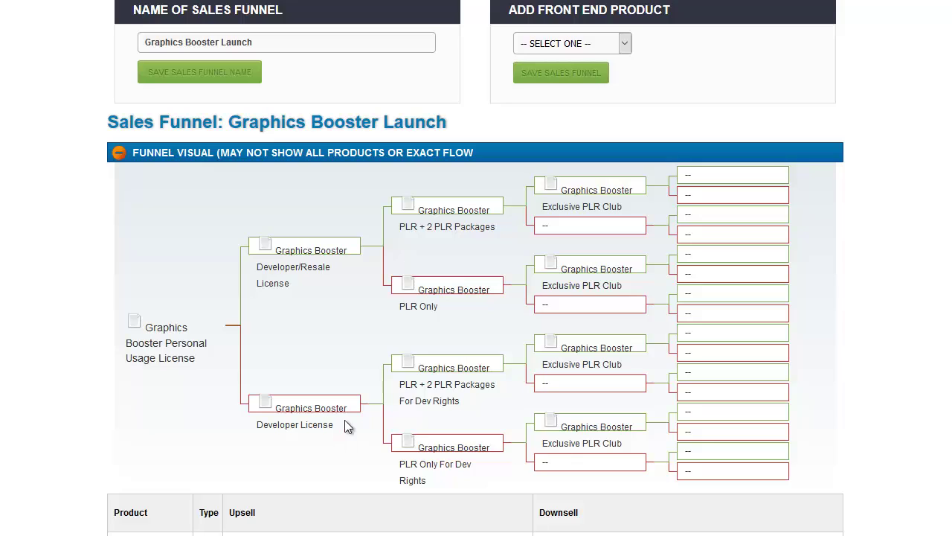
Examine the Developer License branch of the funnel visual and its PLR Only For Dev Rights downsell
drag(424, 448, 439, 478)
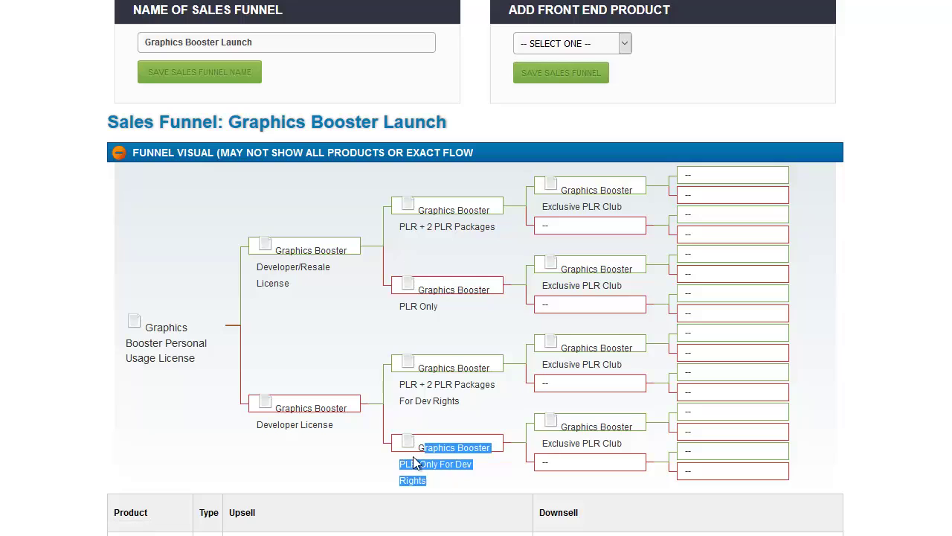
drag(303, 408, 311, 433)
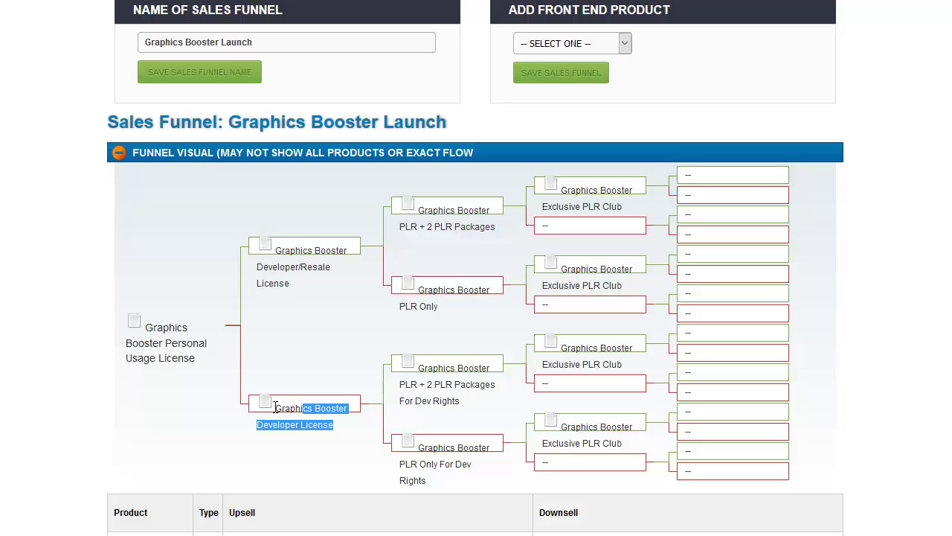
click(307, 441)
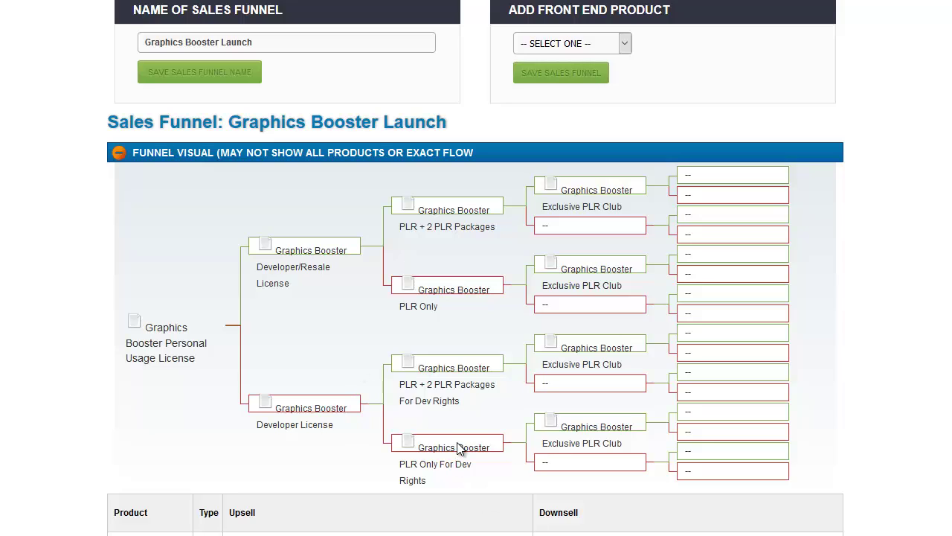
drag(456, 447, 458, 477)
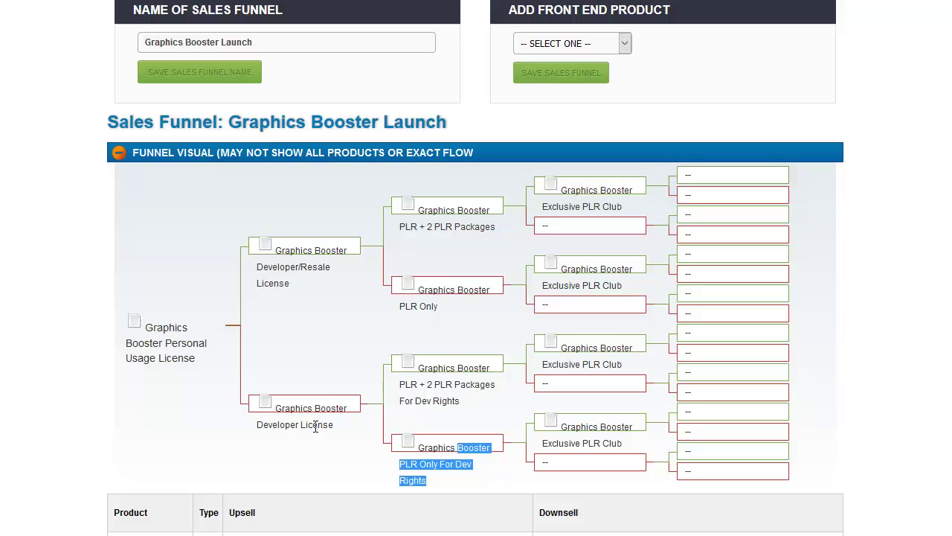
drag(315, 407, 325, 440)
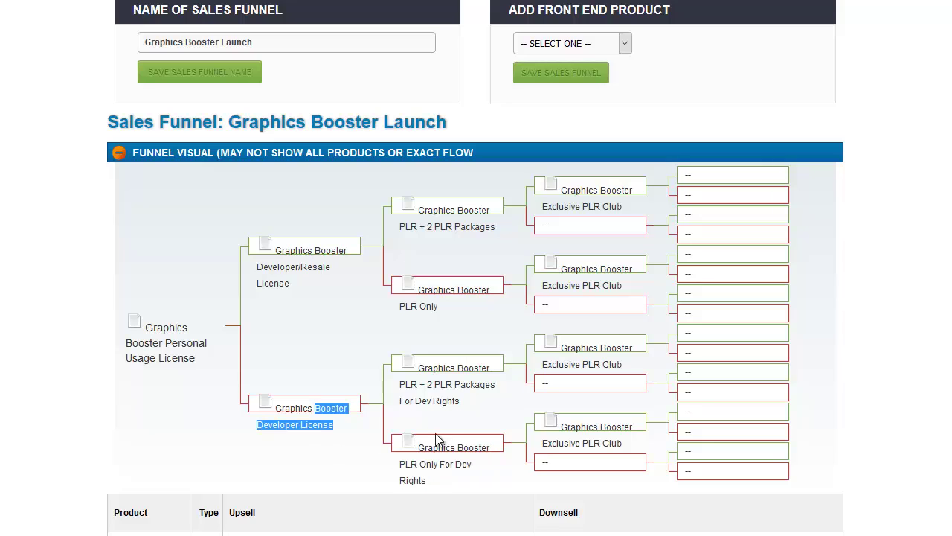
drag(446, 448, 446, 480)
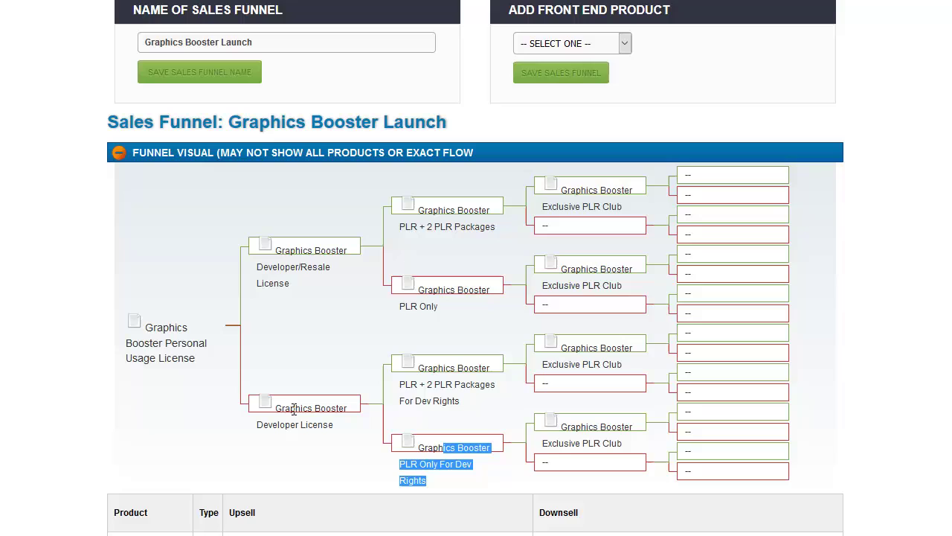
drag(292, 408, 301, 425)
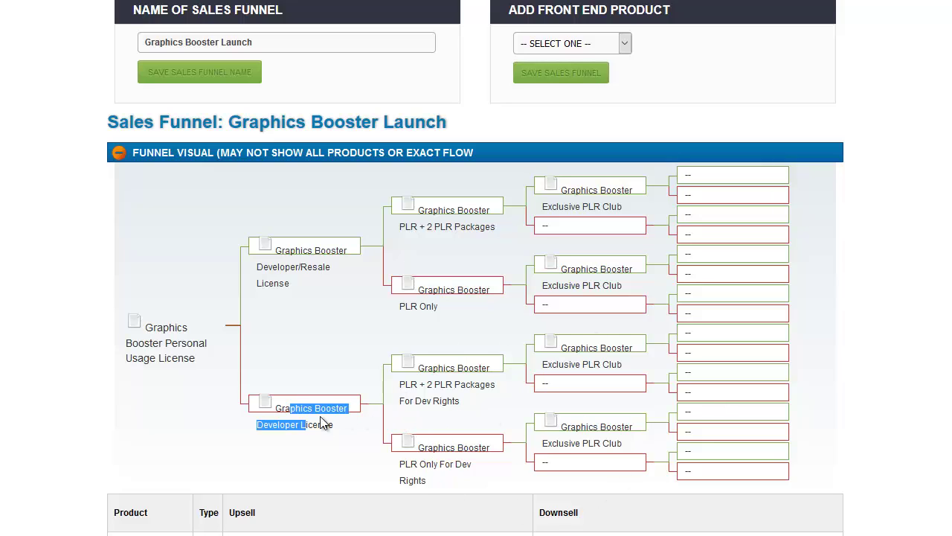
drag(290, 408, 320, 424)
drag(433, 448, 452, 479)
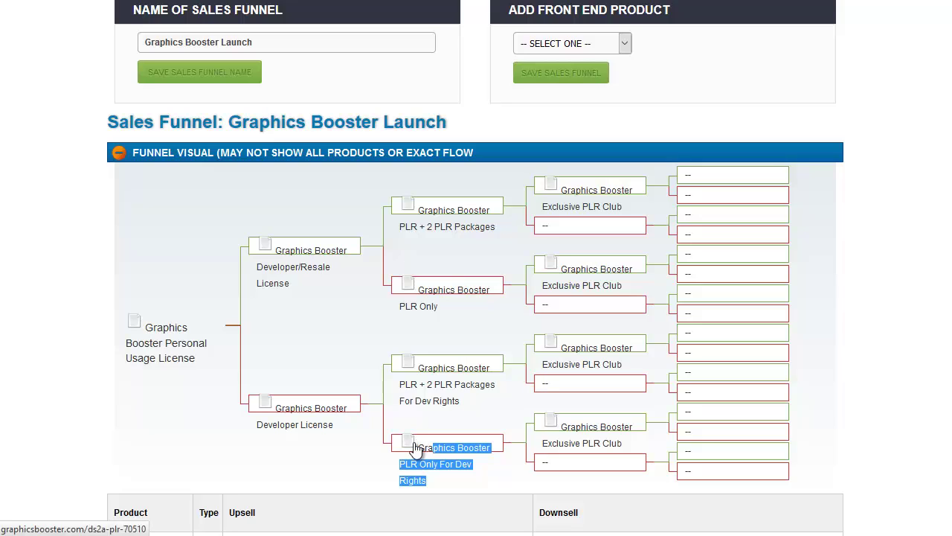
click(355, 431)
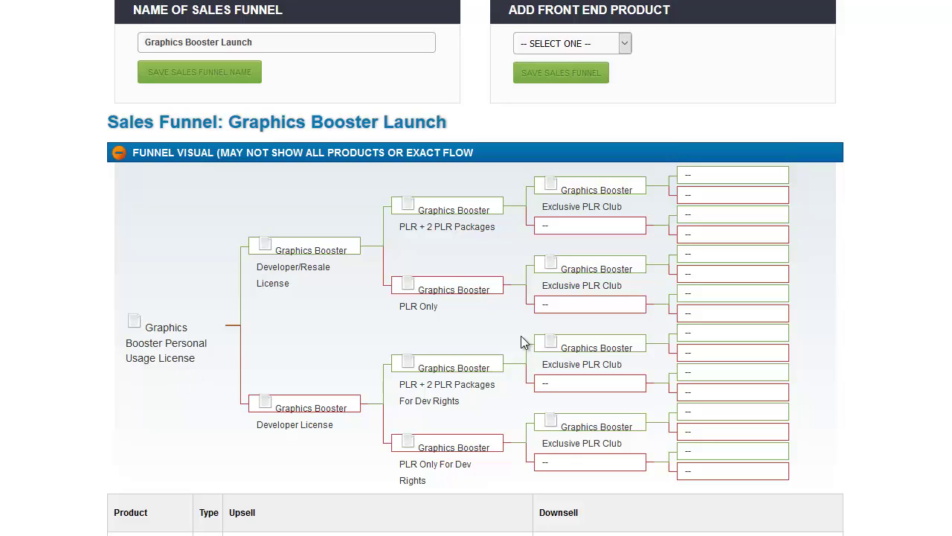
Review the upsell and downsell assigned to each product in the table below the funnel visual
scroll(946, 181, down, 2)
scroll(475, 268, down, 5)
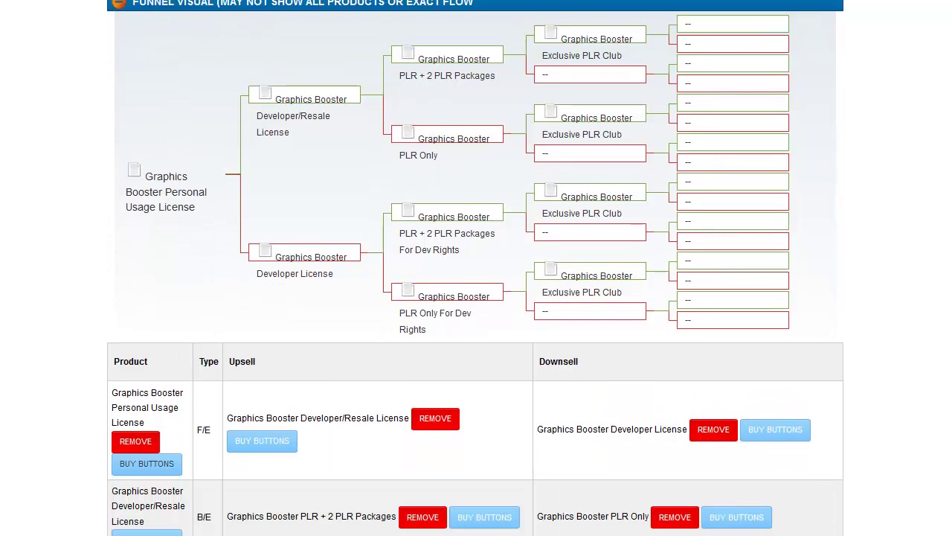
scroll(949, 419, down, 6)
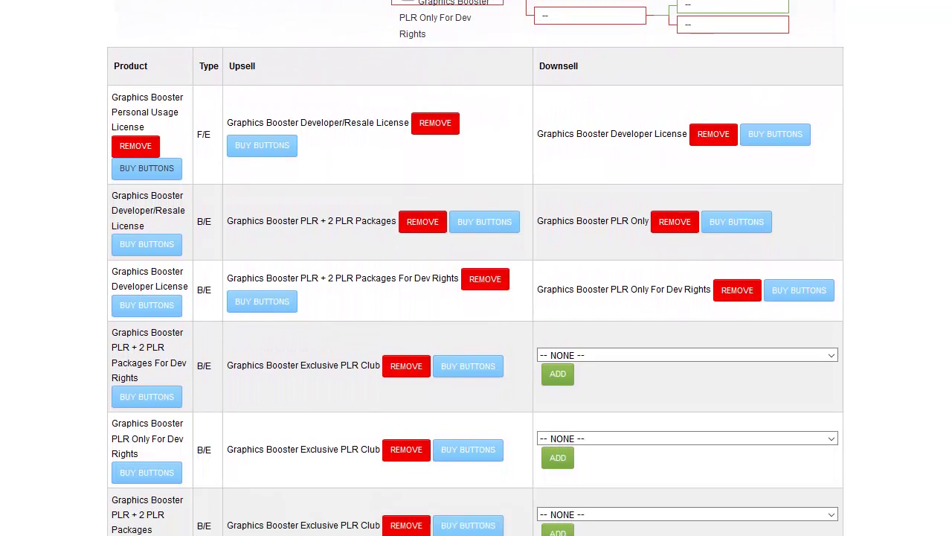
scroll(948, 419, up, 5)
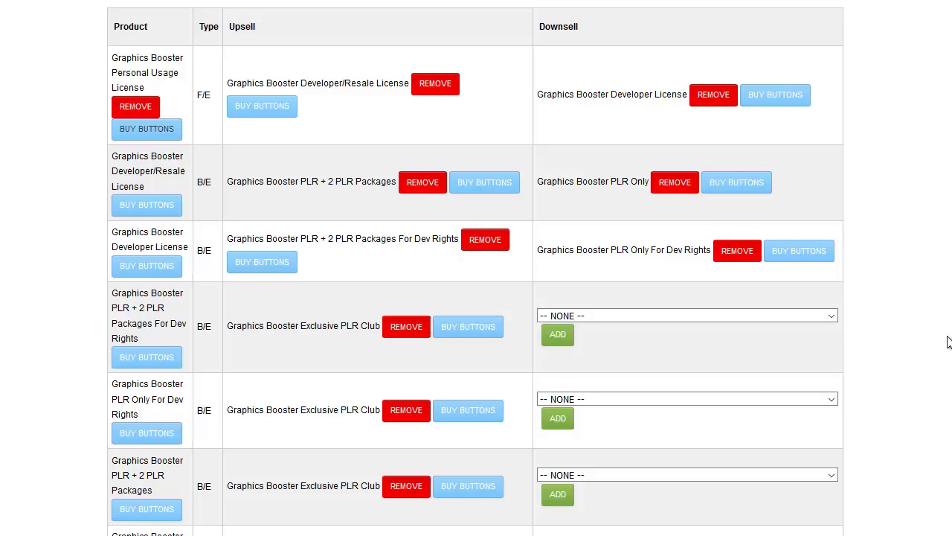
scroll(948, 372, down, 4)
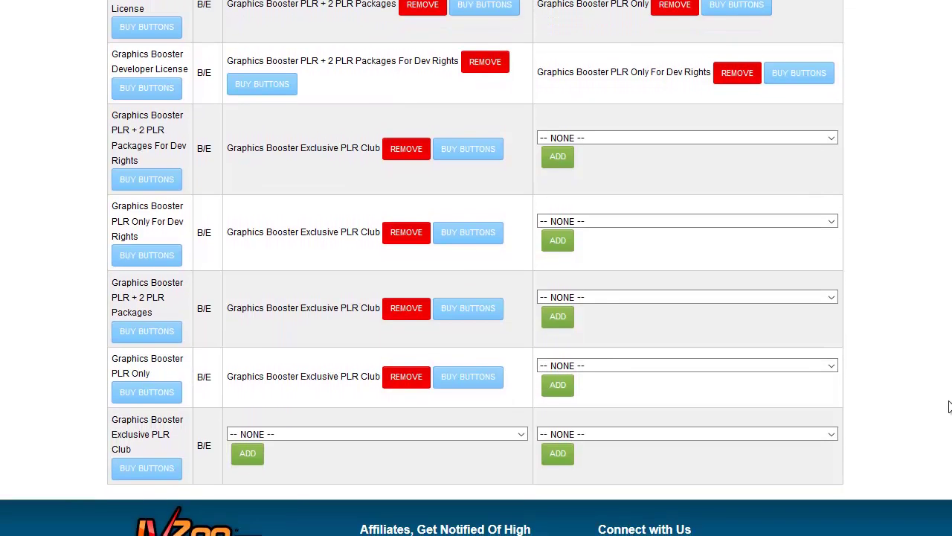
scroll(949, 407, up, 10)
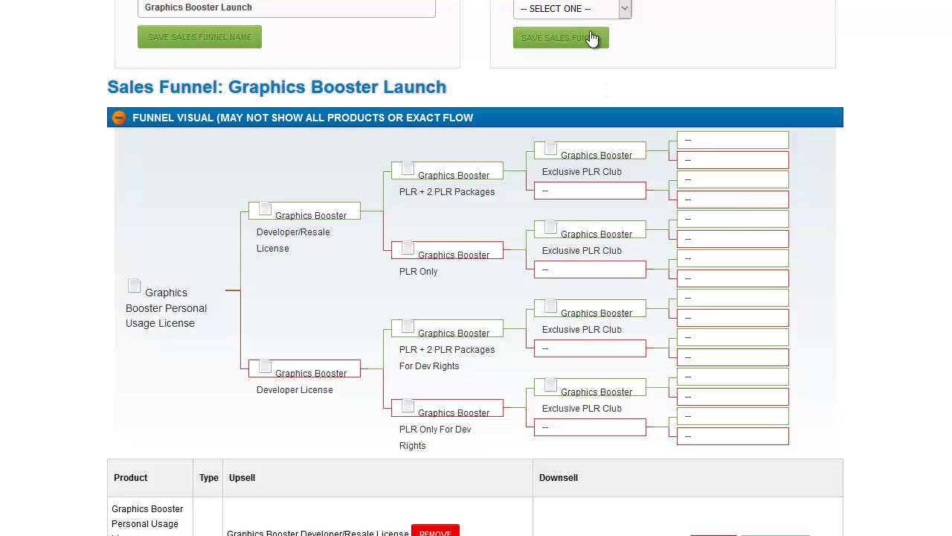
Review the funnel name and front end product settings, the Sellers menu options and the funnel visual
scroll(865, 87, up, 1)
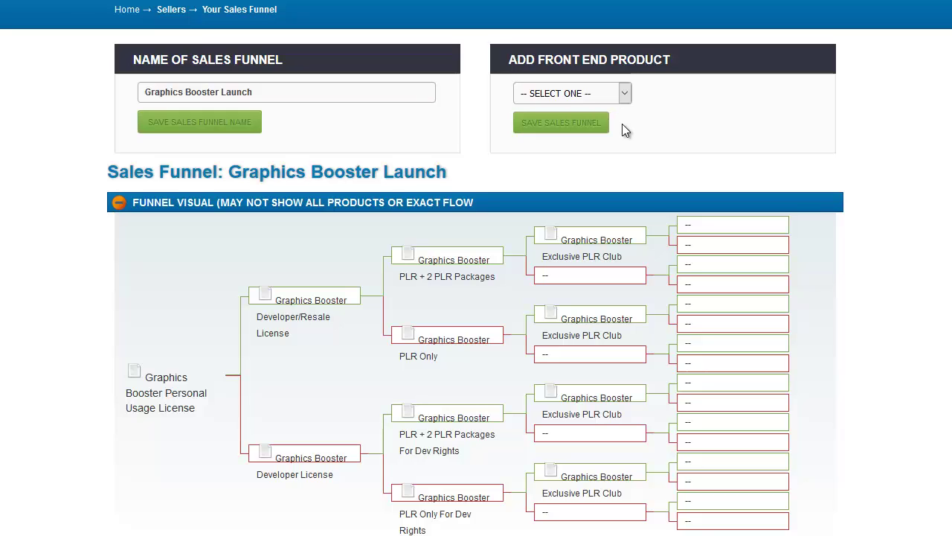
scroll(863, 155, up, 3)
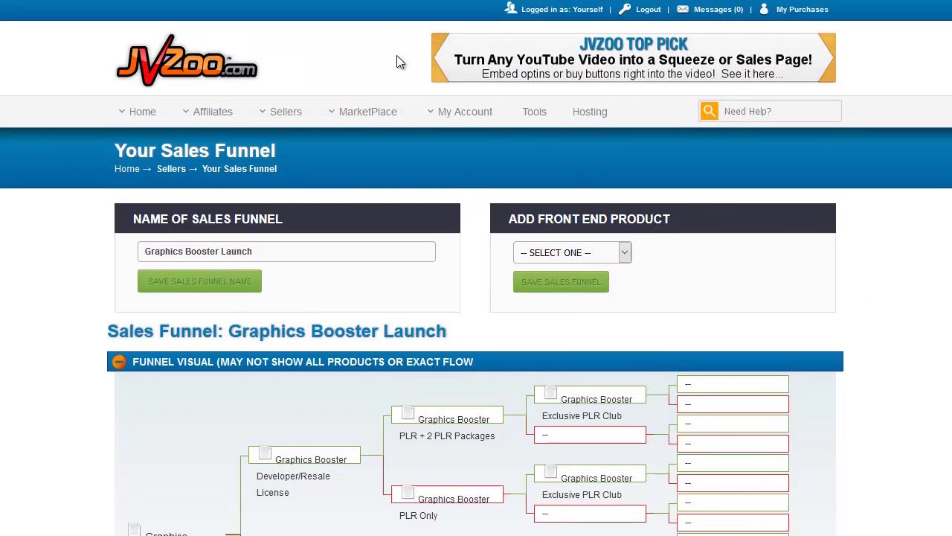
mouse_move(276, 125)
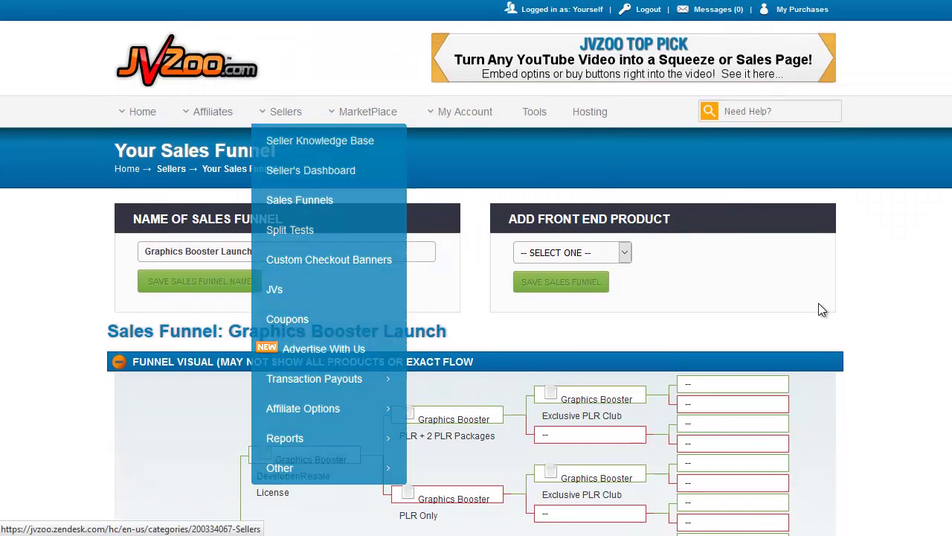
scroll(815, 305, down, 1)
scroll(810, 298, down, 2)
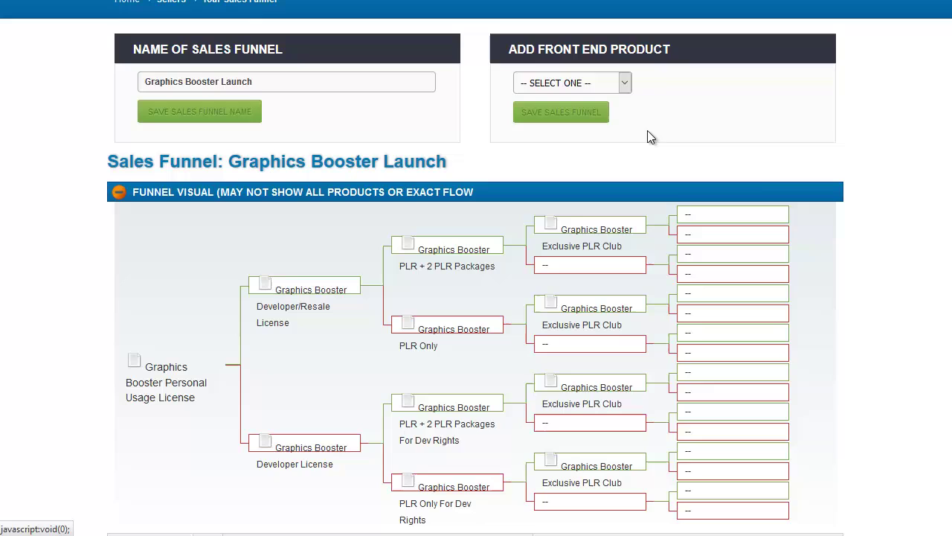
scroll(885, 206, down, 2)
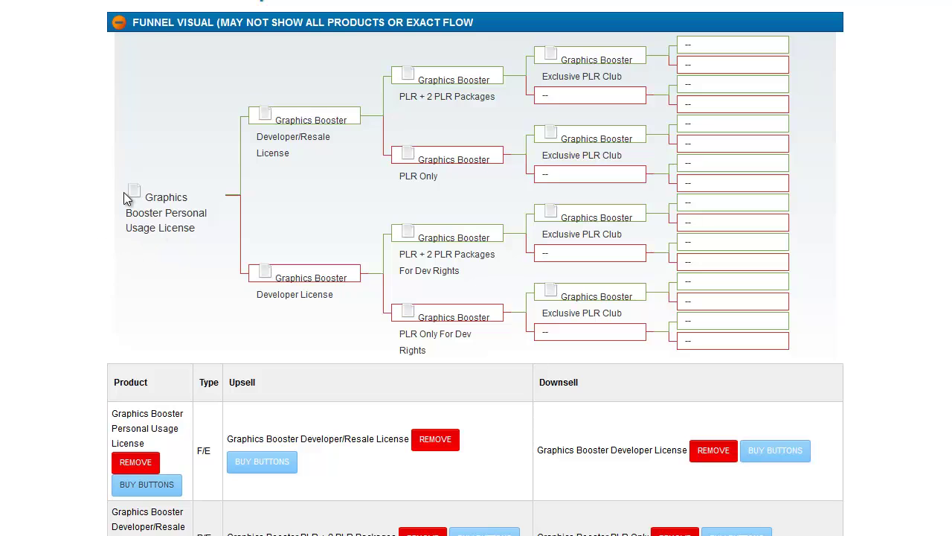
scroll(846, 186, down, 8)
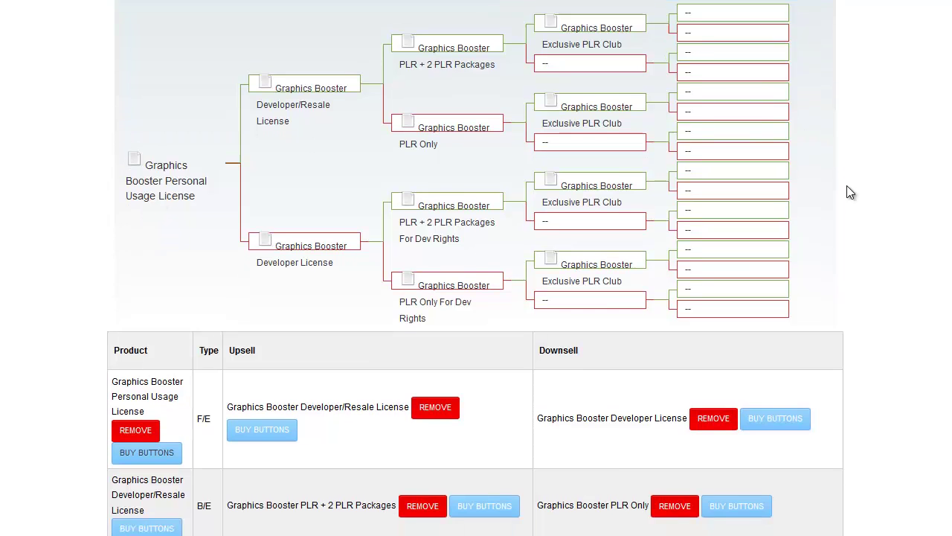
Check the product type of Graphics Booster Personal Usage License in the table against its place in the funnel visual
scroll(847, 186, up, 5)
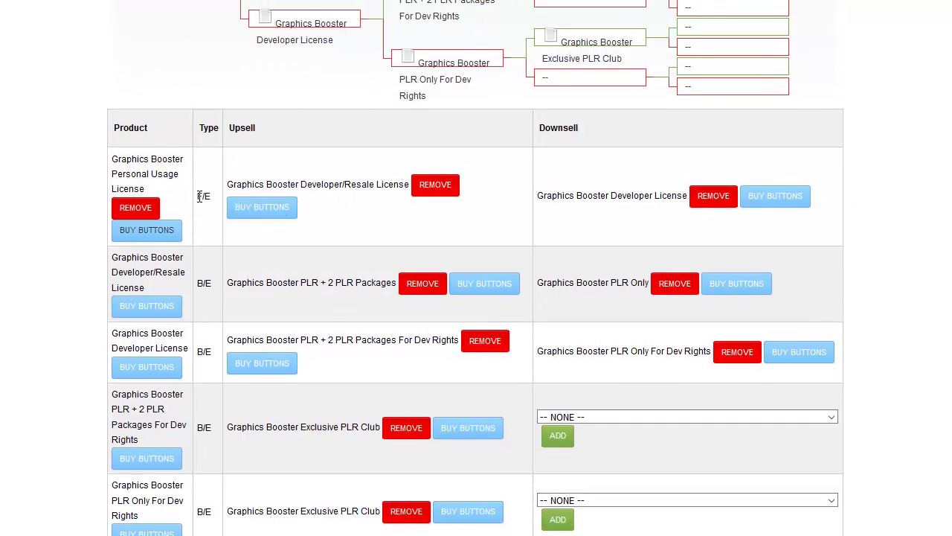
drag(198, 195, 216, 202)
click(223, 216)
scroll(878, 220, up, 4)
scroll(878, 227, up, 2)
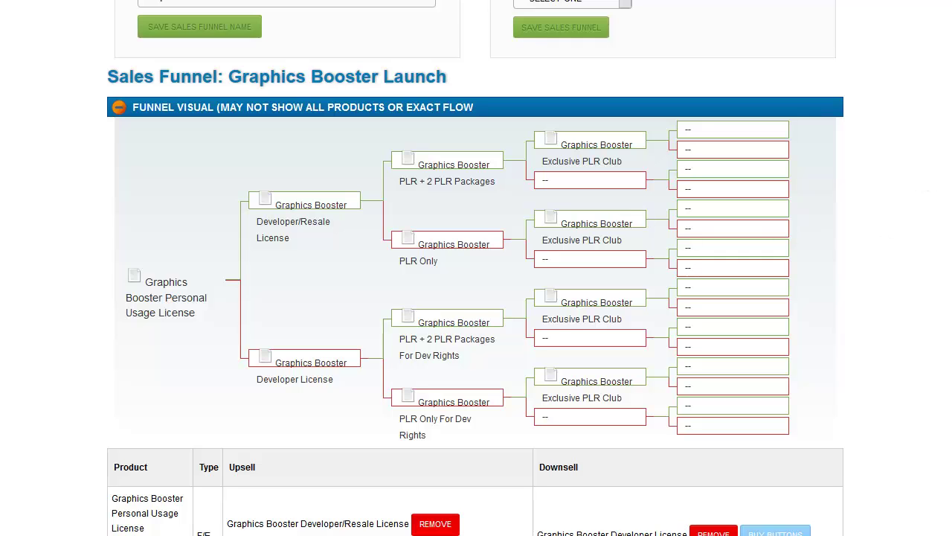
Examine the Graphics Booster PLR + 2 PLR Packages For Dev Rights row and its downsell assignment
scroll(475, 268, down, 6)
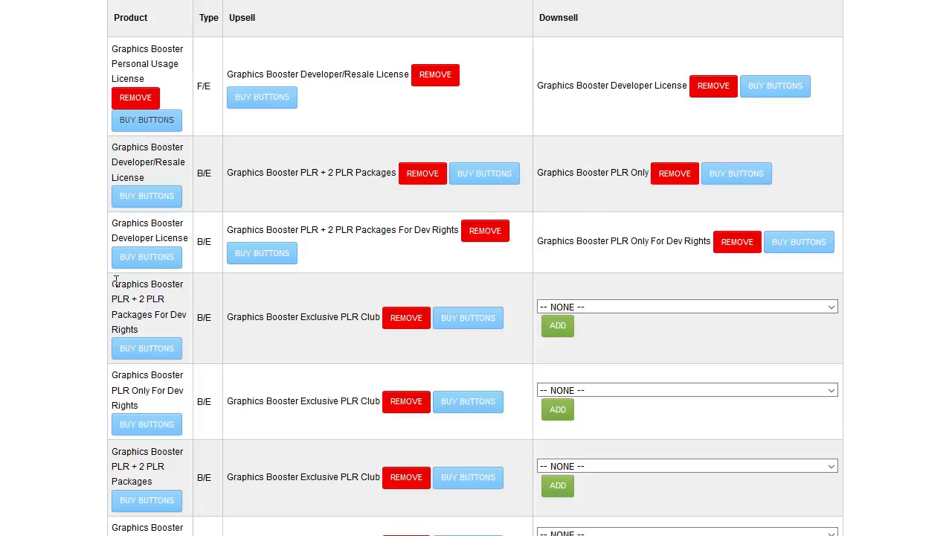
drag(114, 281, 214, 315)
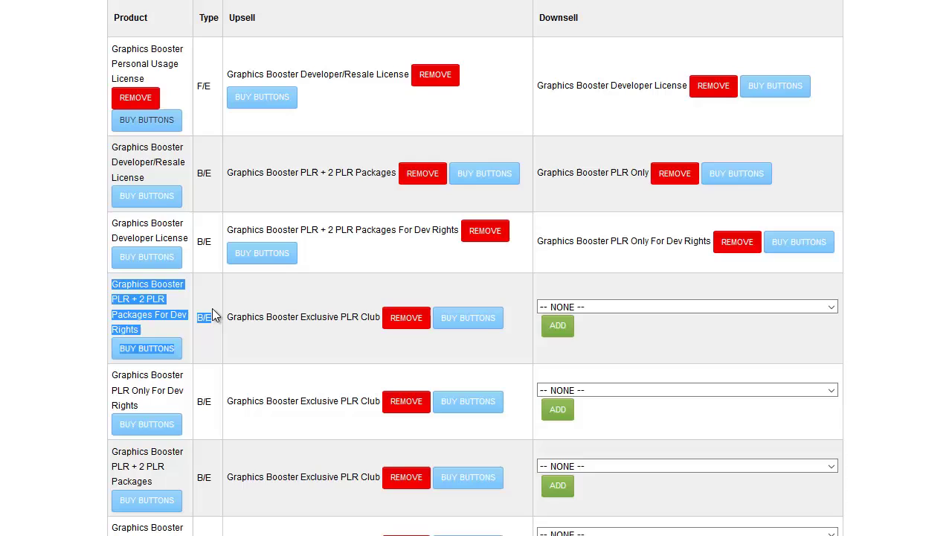
click(212, 316)
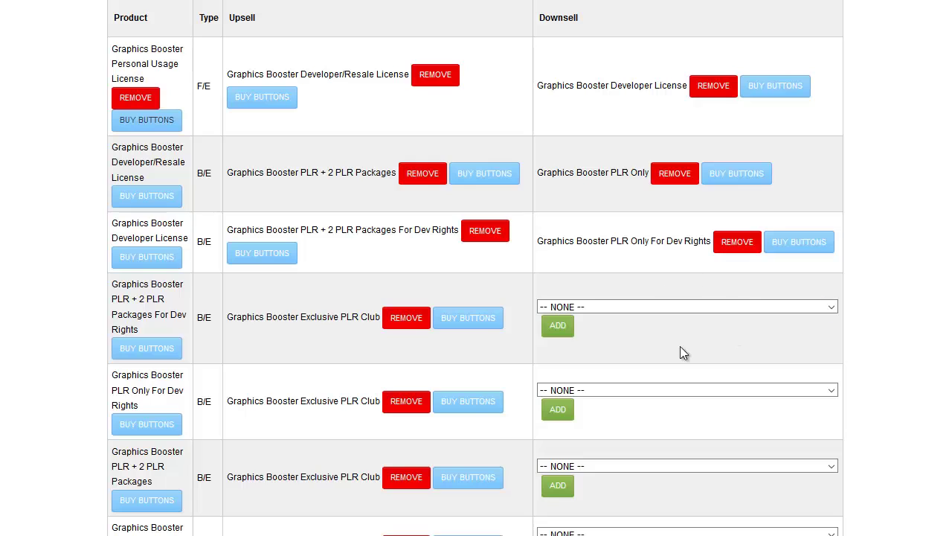
right_click(674, 281)
click(675, 281)
drag(118, 284, 148, 315)
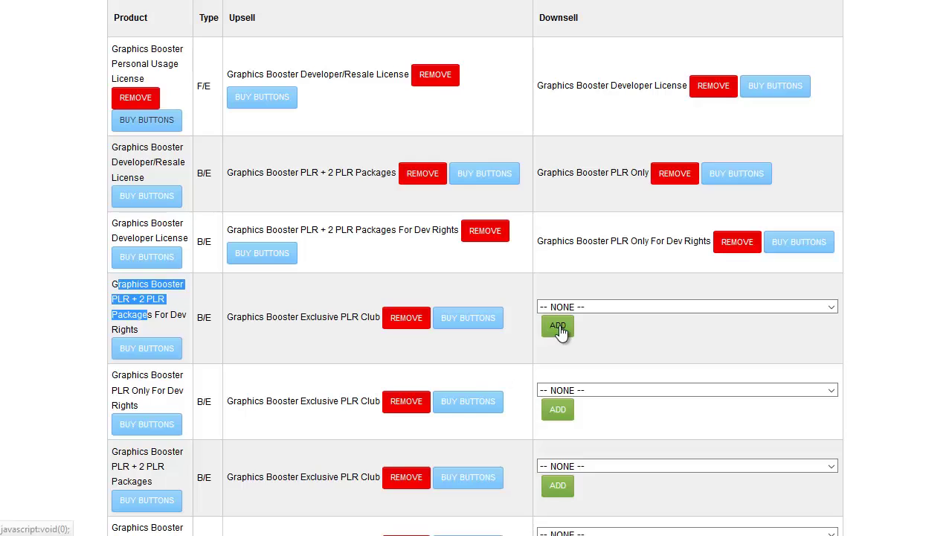
click(881, 334)
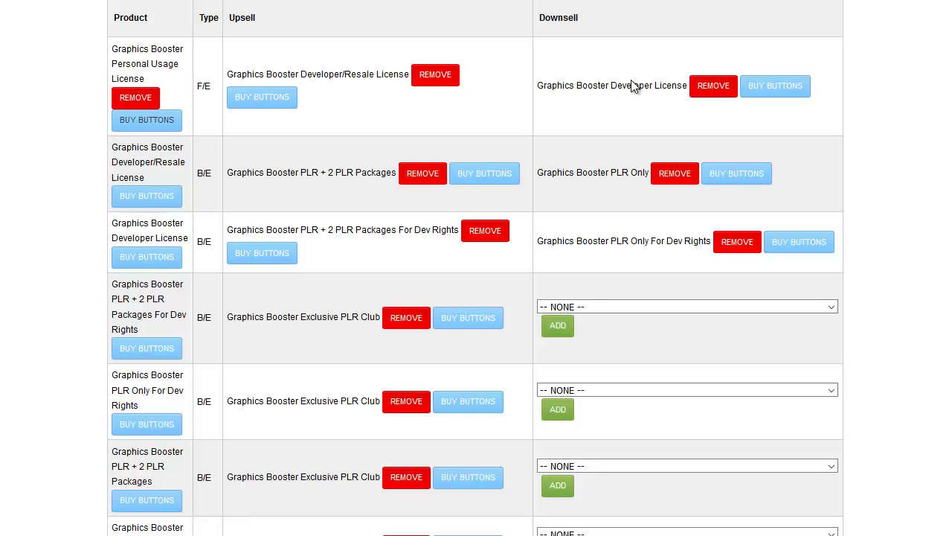
Compare the Developer/Resale License upsell with the Developer License downsell in the Personal Usage License row
drag(632, 85, 570, 85)
drag(284, 73, 318, 74)
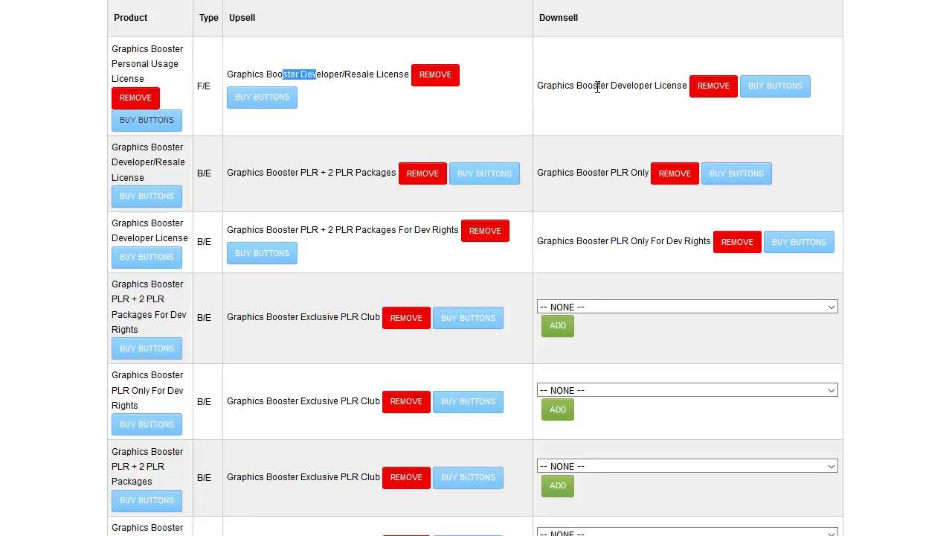
click(244, 77)
drag(228, 75, 410, 81)
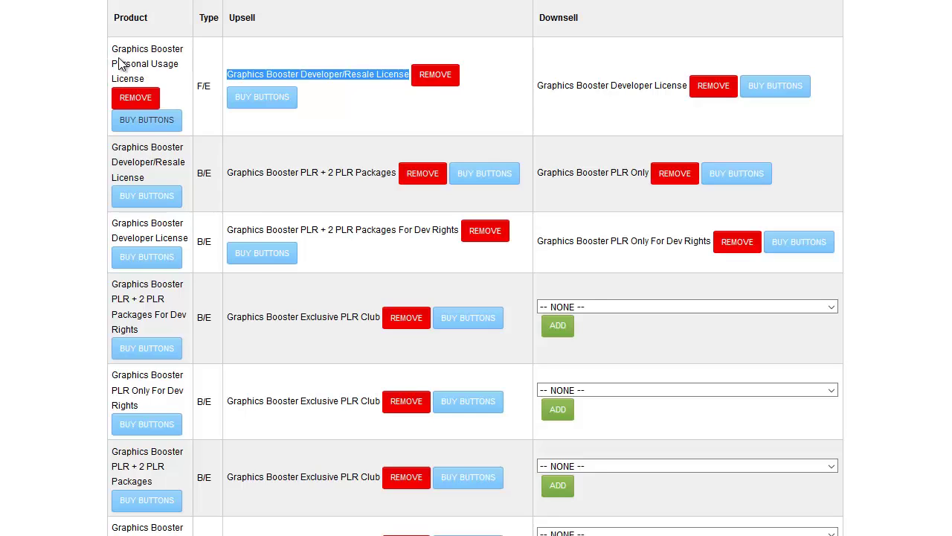
click(553, 90)
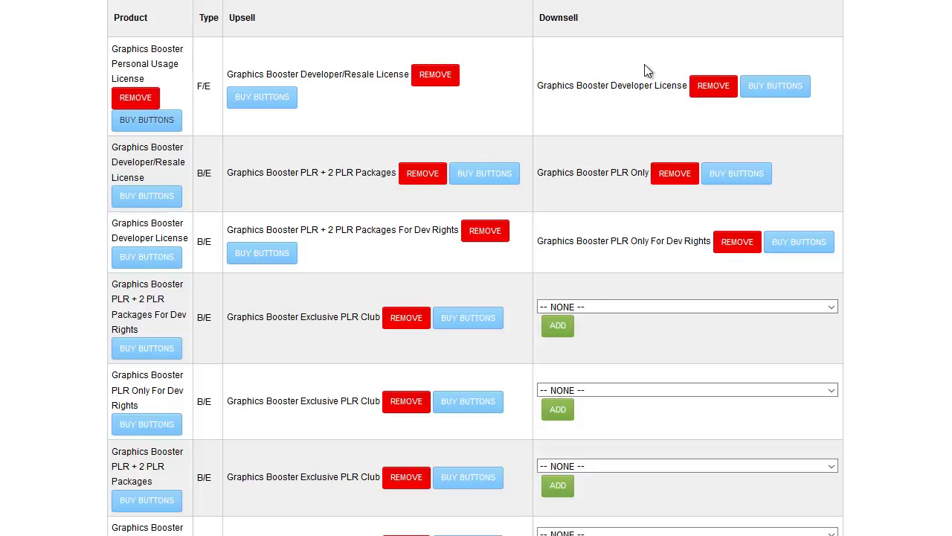
drag(131, 62, 158, 64)
click(86, 61)
drag(266, 74, 319, 77)
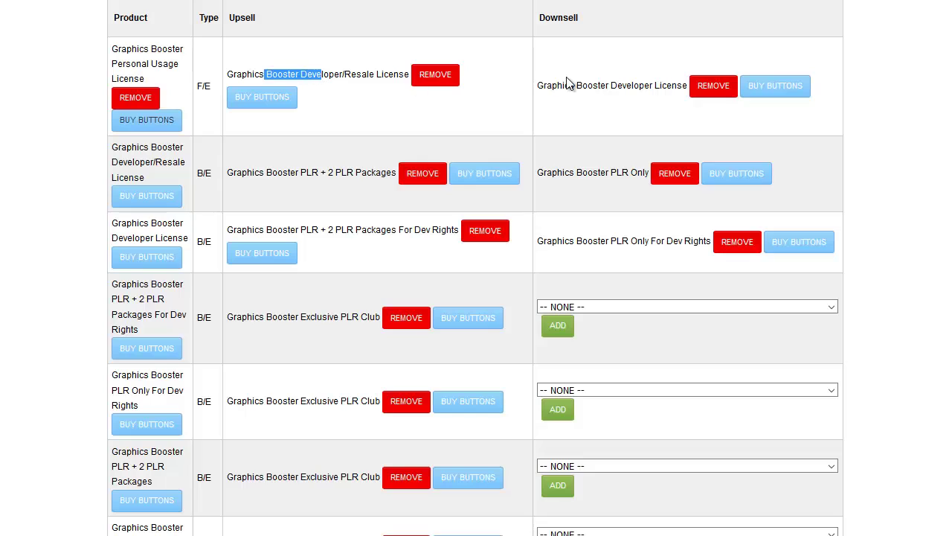
drag(564, 86, 626, 85)
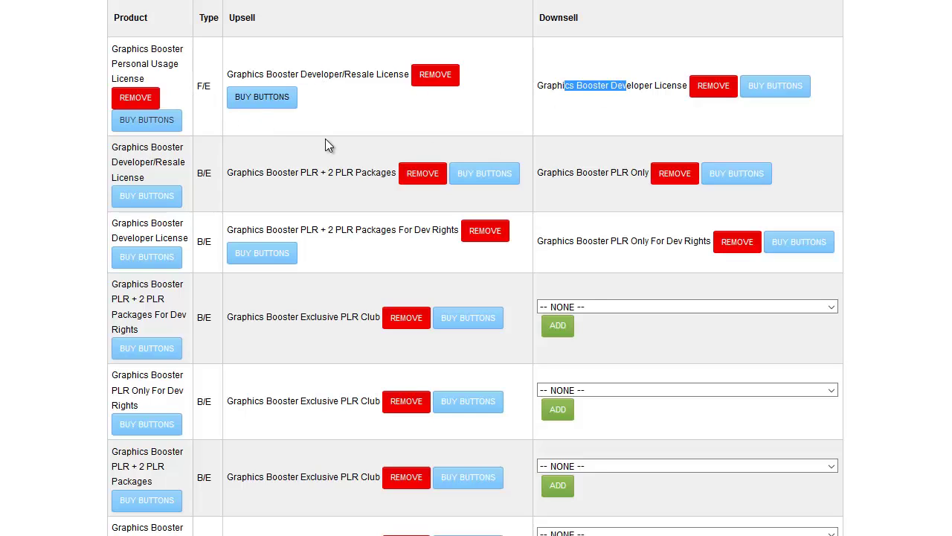
click(365, 115)
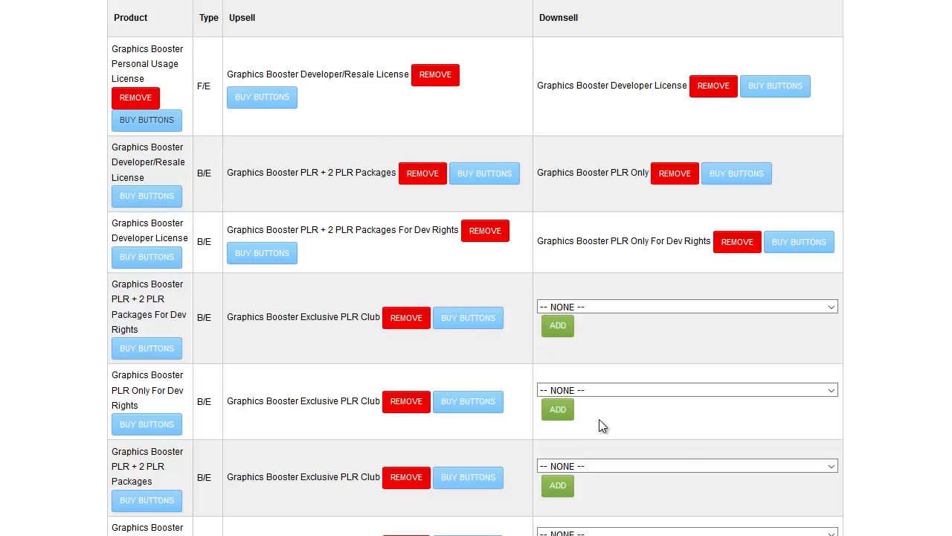
Look through the remaining product rows down to Graphics Booster Exclusive PLR Club
scroll(885, 382, down, 3)
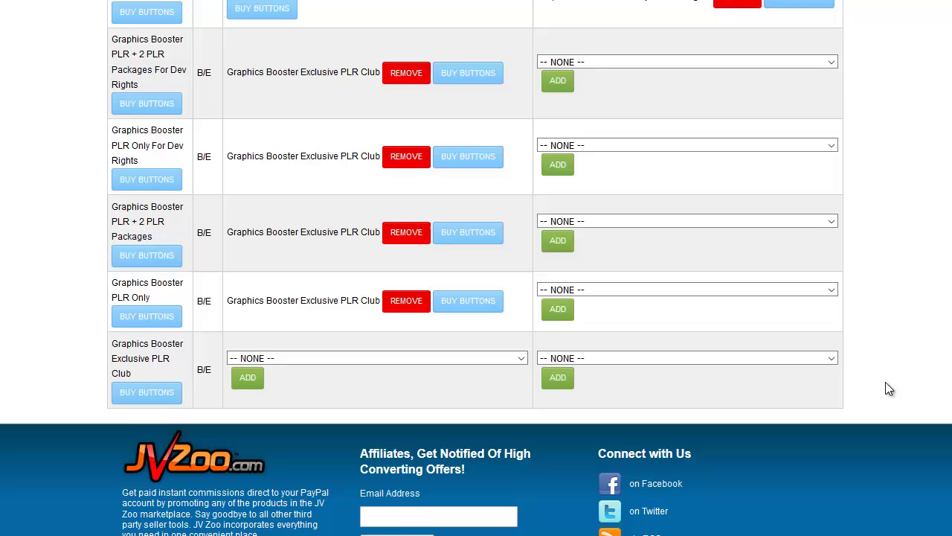
scroll(885, 383, up, 2)
scroll(885, 381, down, 1)
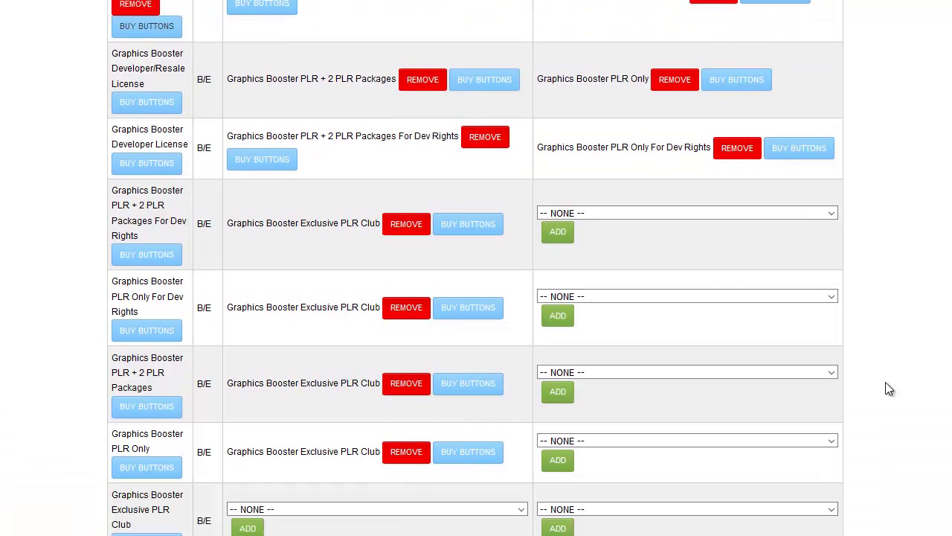
scroll(885, 382, up, 1)
scroll(885, 387, up, 1)
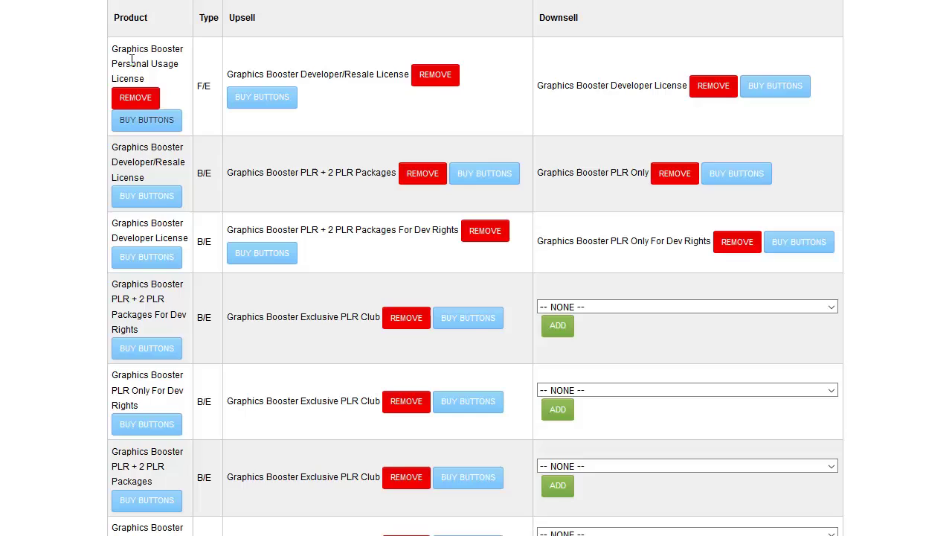
Trace the path from Personal Usage License to its Developer/Resale License upsell and that product's own upsell and downsell
drag(120, 49, 165, 71)
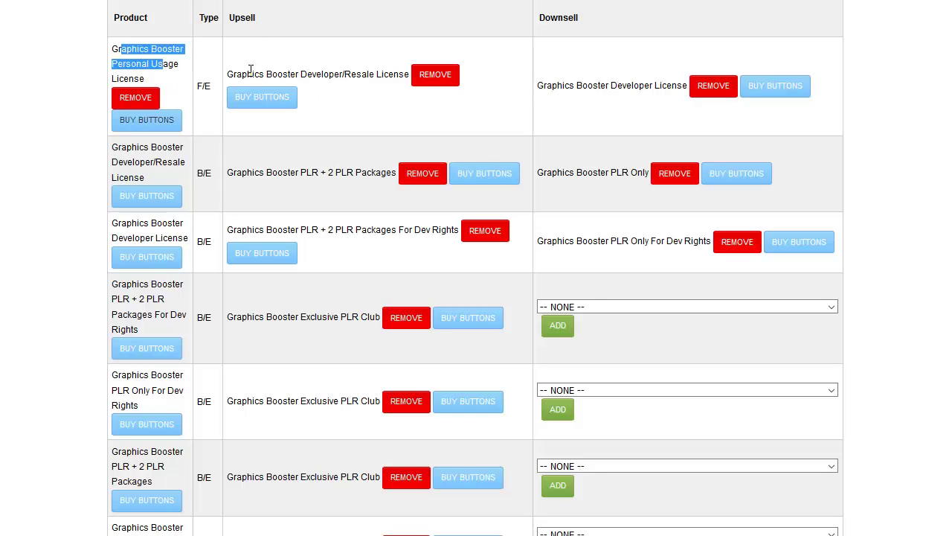
drag(242, 74, 363, 74)
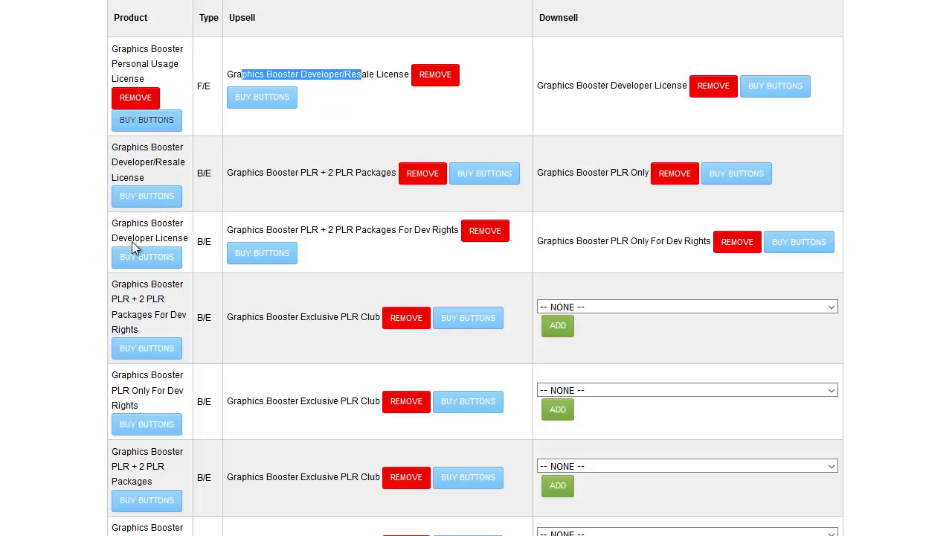
drag(118, 147, 164, 181)
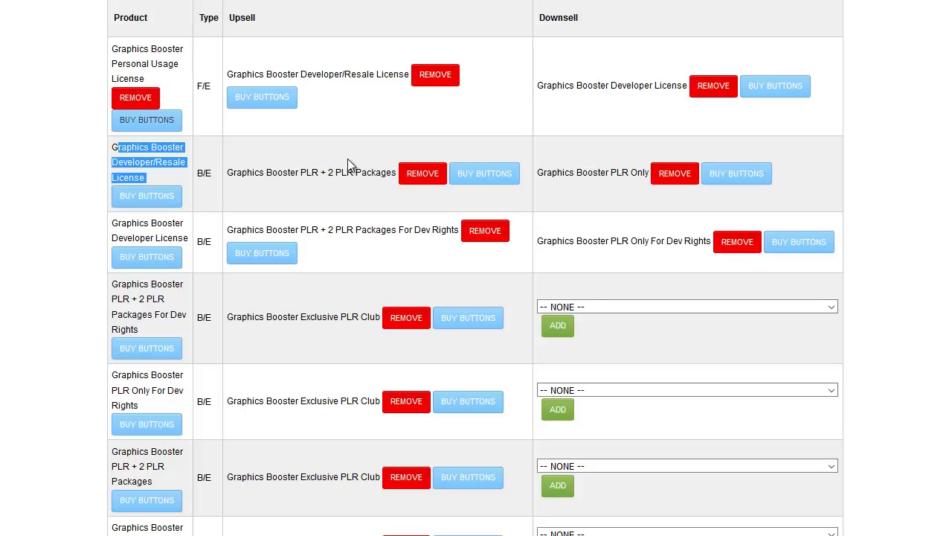
drag(265, 172, 364, 206)
drag(569, 173, 615, 176)
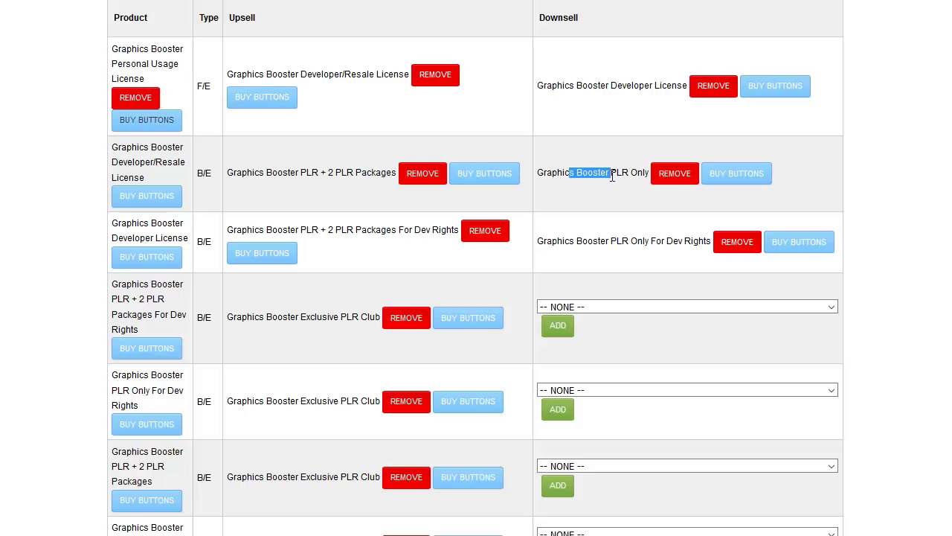
drag(236, 172, 339, 170)
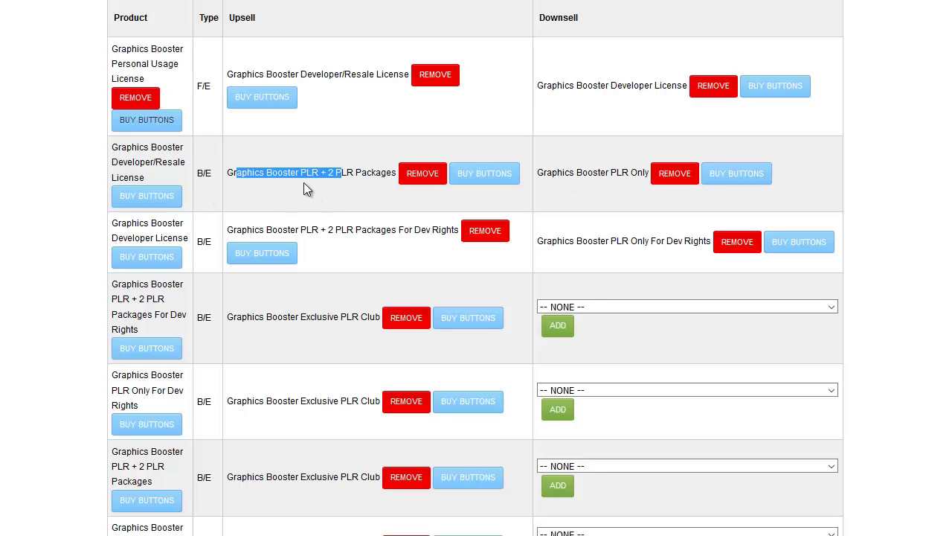
Check the Exclusive PLR Club upsell in the Graphics Booster PLR + 2 PLR Packages row
scroll(307, 179, down, 3)
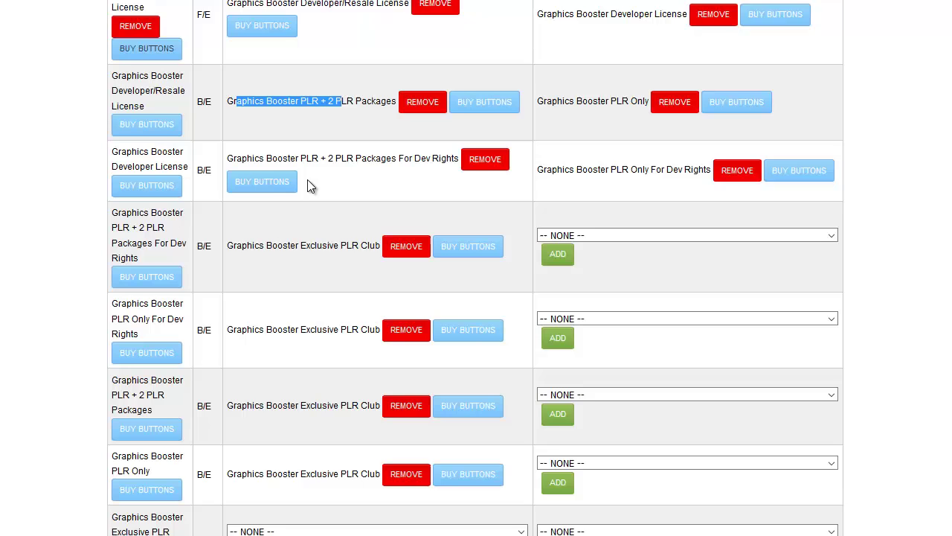
scroll(307, 180, down, 1)
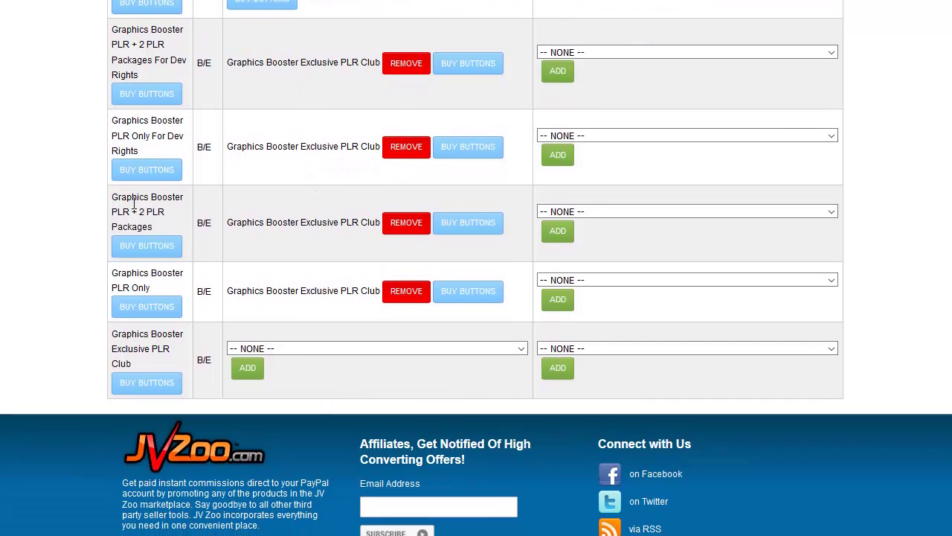
drag(113, 198, 167, 229)
drag(284, 222, 341, 223)
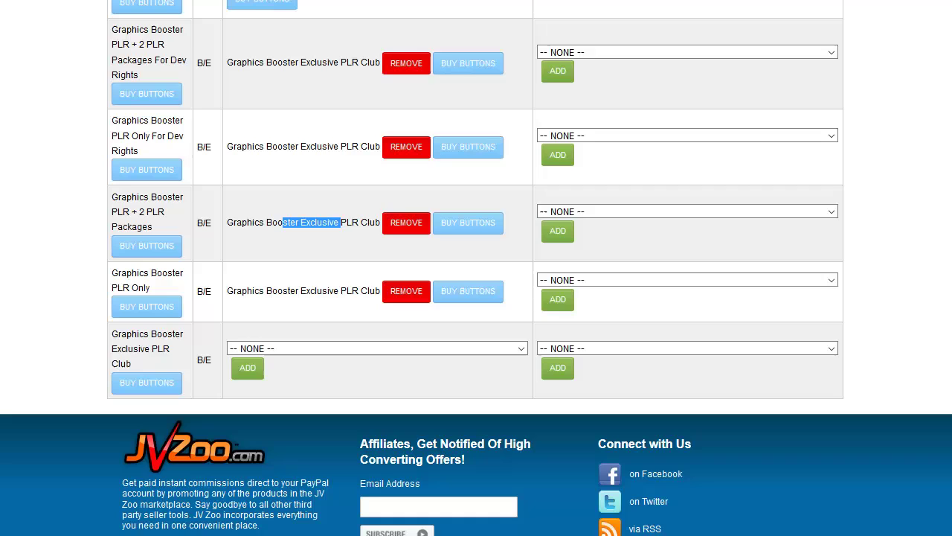
scroll(476, 268, up, 3)
scroll(922, 265, up, 1)
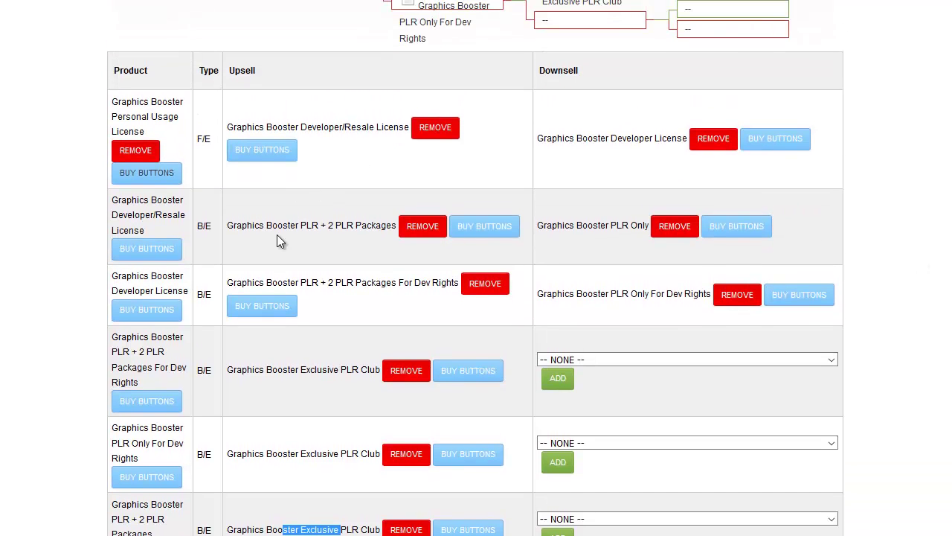